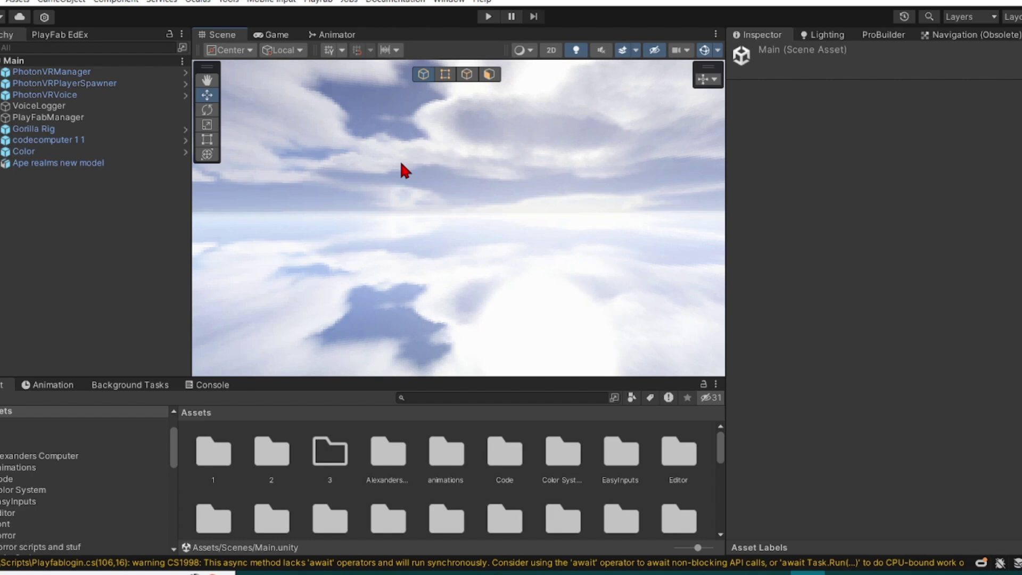
right_drag(551, 198, 67, 162)
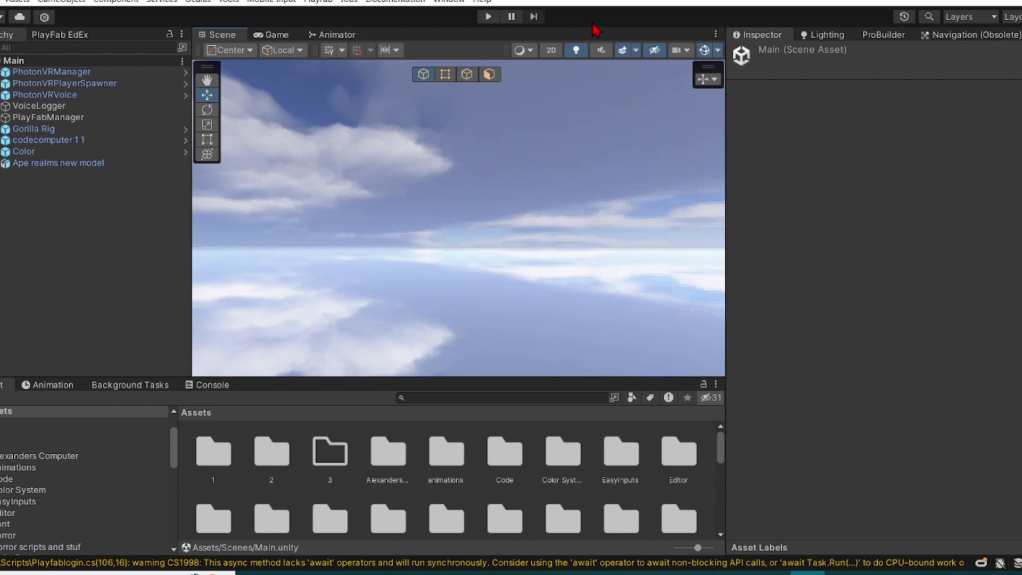
right_drag(687, 311, 787, 358)
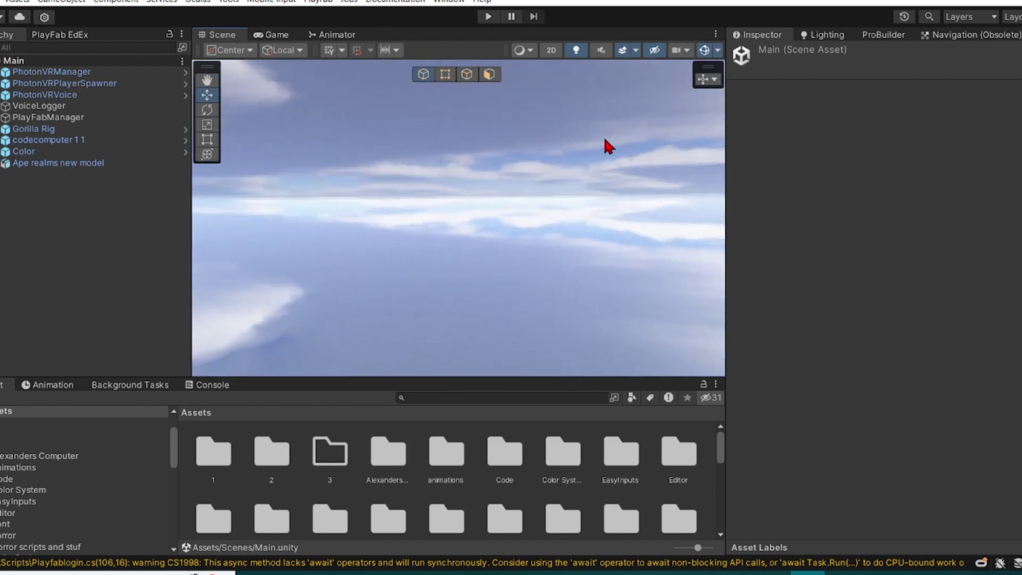
Switch to the web browser and review the Simple Water Shader URP page on the Unity Asset Store
click(496, 573)
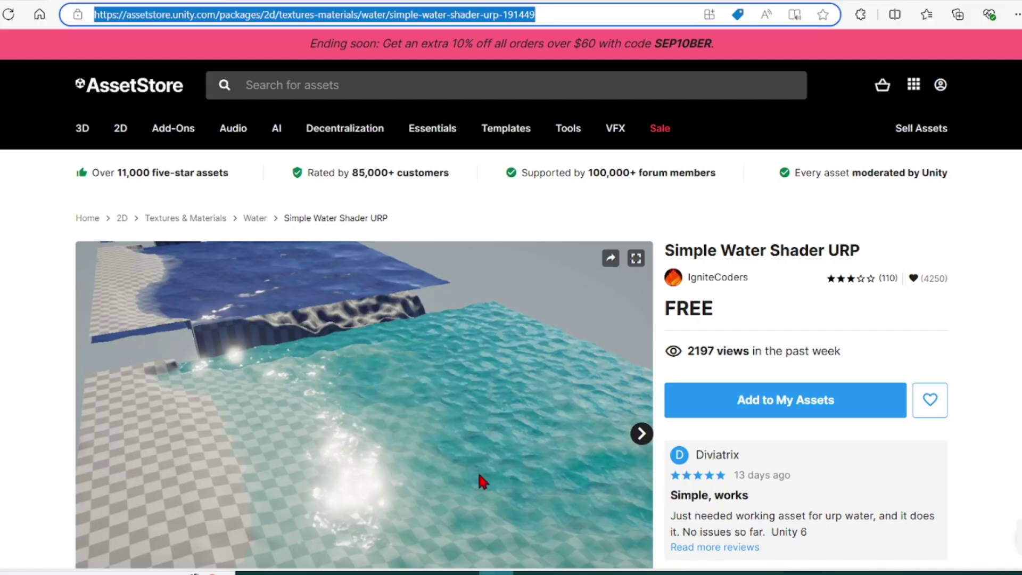
scroll(458, 403, down, 1)
scroll(458, 405, down, 3)
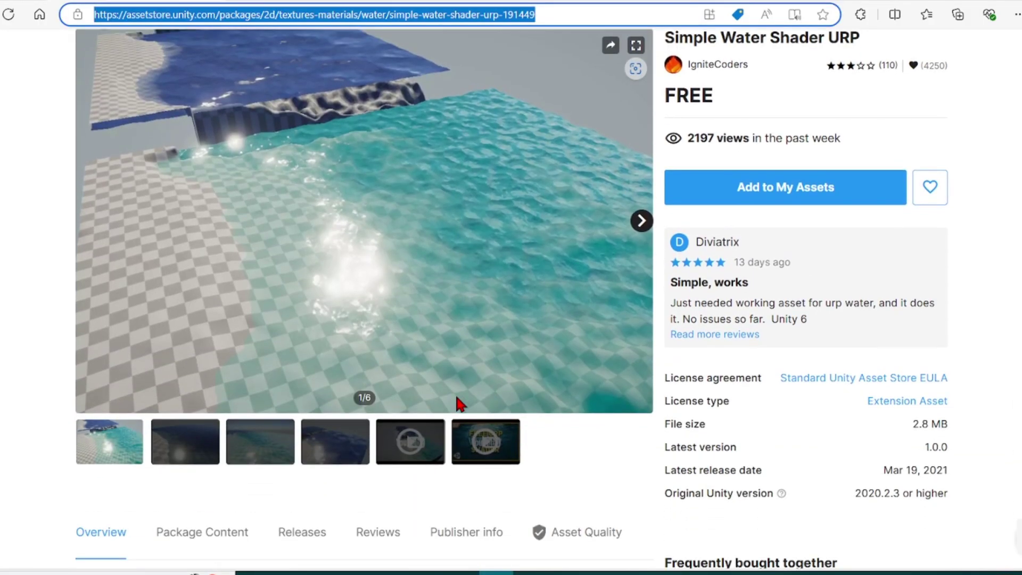
scroll(586, 269, up, 1)
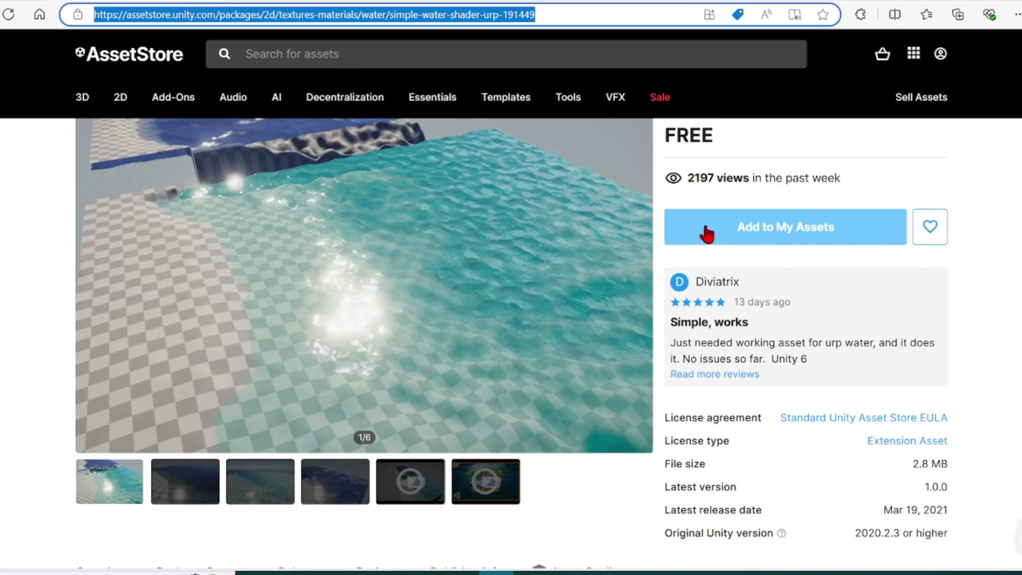
scroll(535, 258, up, 1)
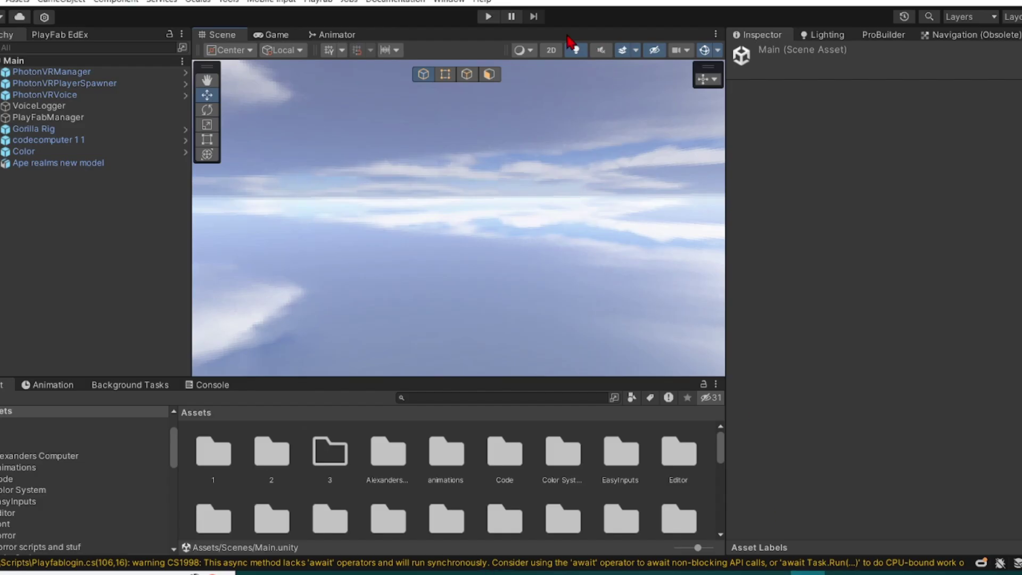
Return to Unity and view the Simple Water Shader URP package among My Assets in the Package Manager, closing it when done
click(450, 1)
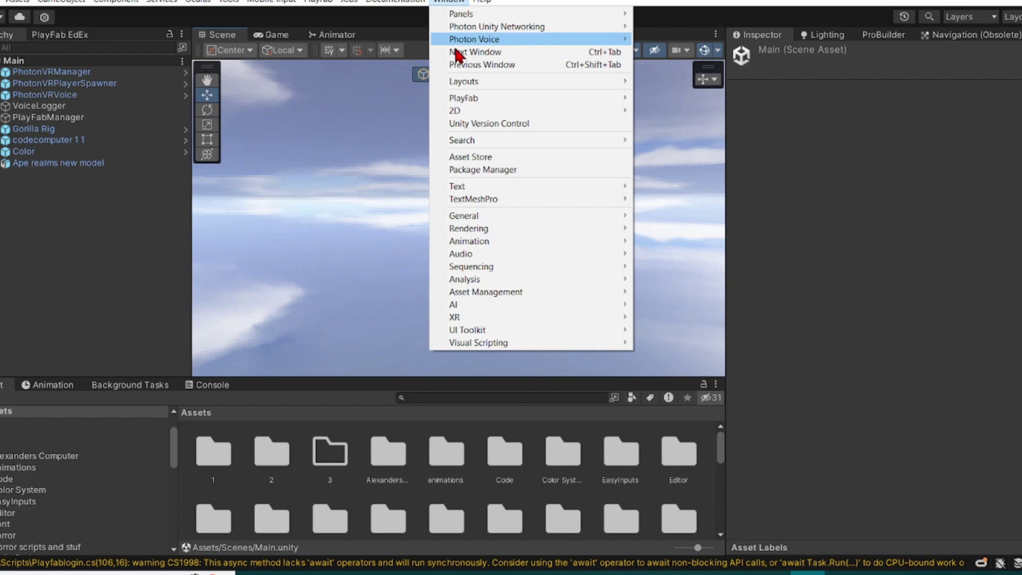
click(483, 169)
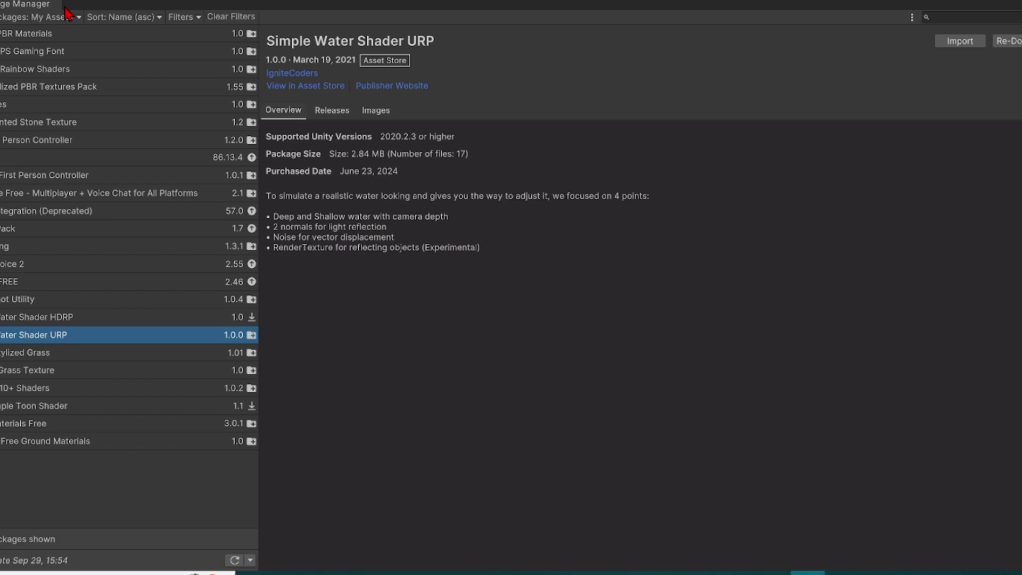
click(80, 20)
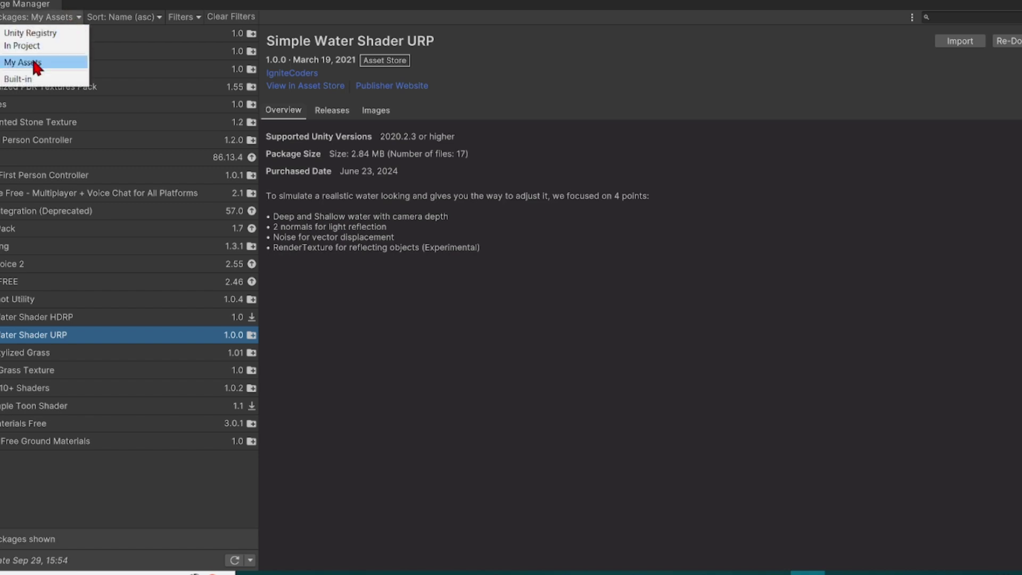
click(139, 340)
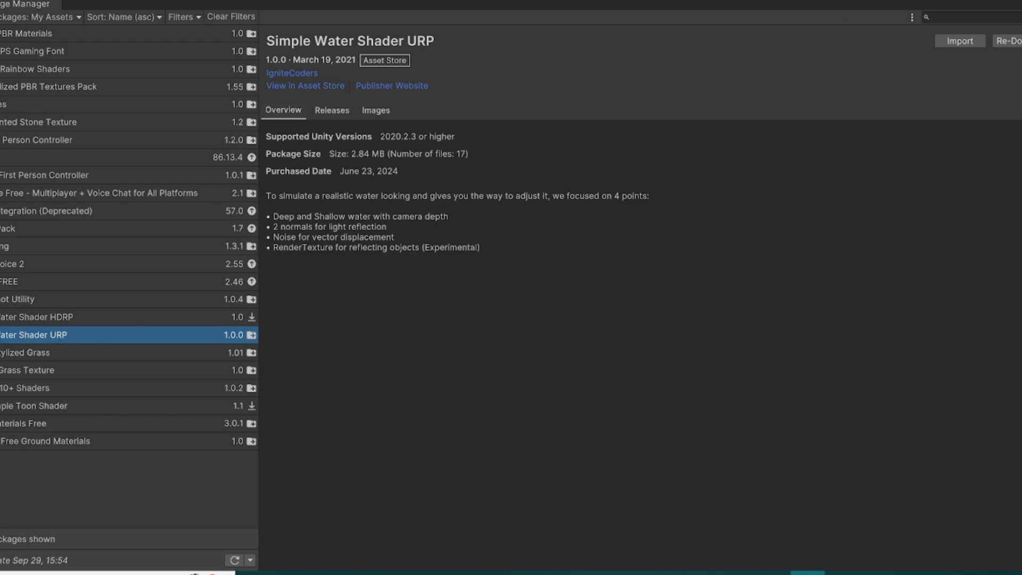
click(1016, 5)
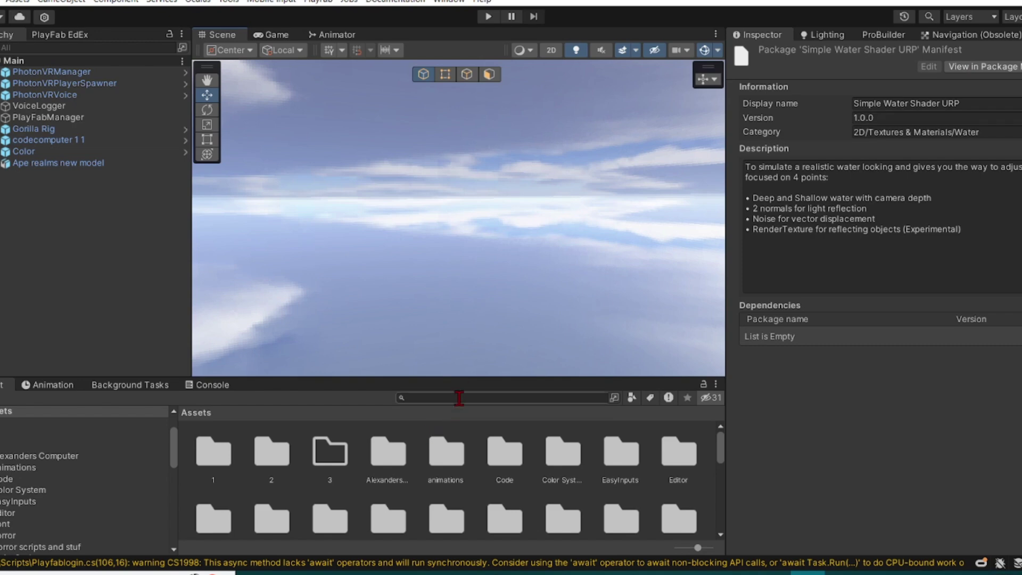
scroll(434, 471, down, 2)
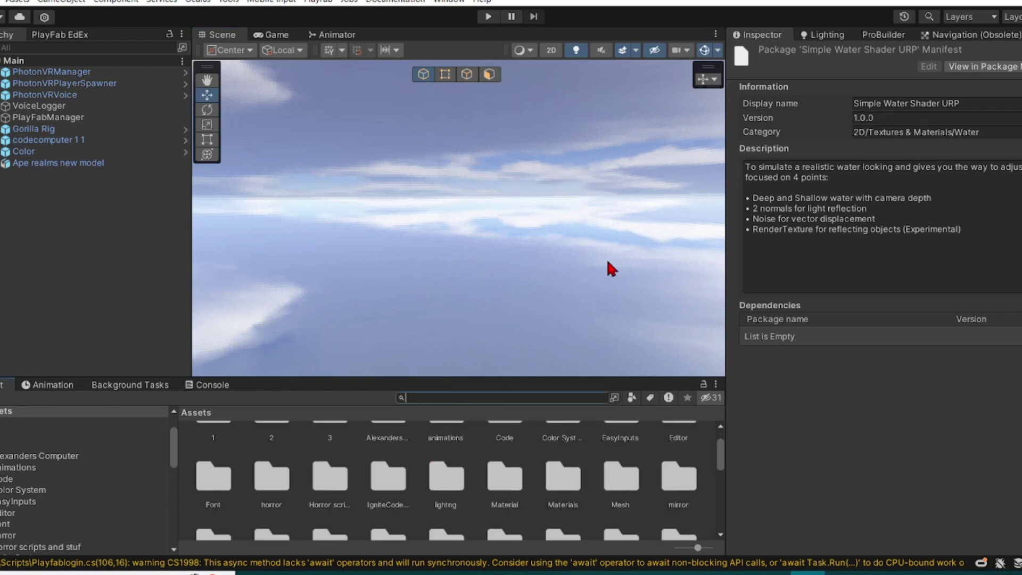
click(527, 194)
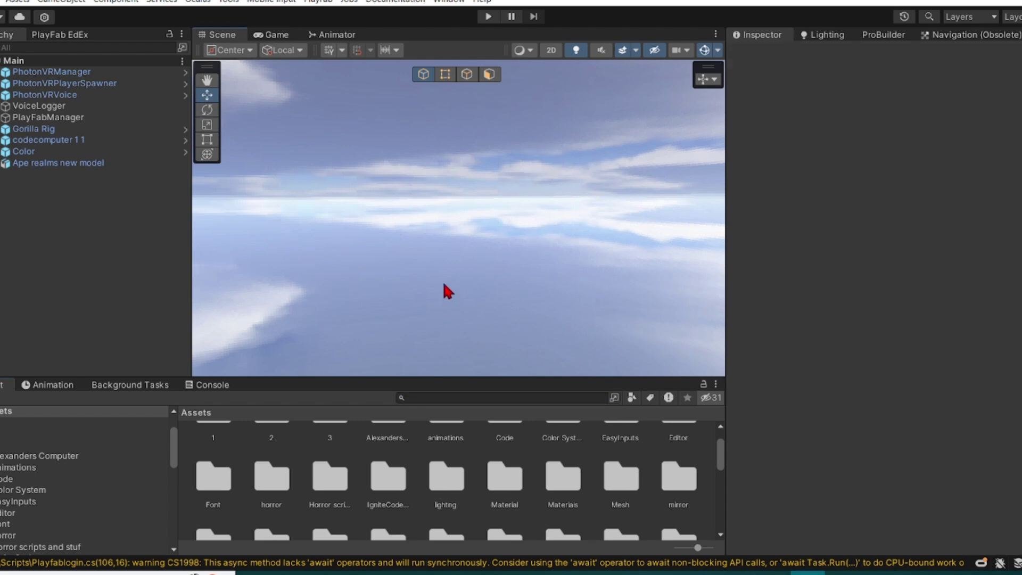
scroll(412, 456, up, 2)
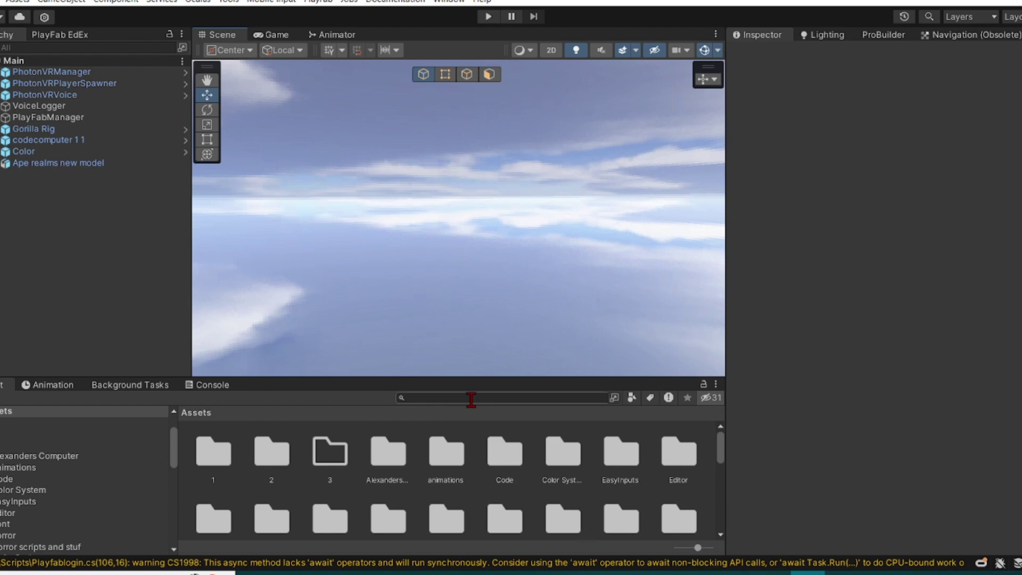
click(205, 384)
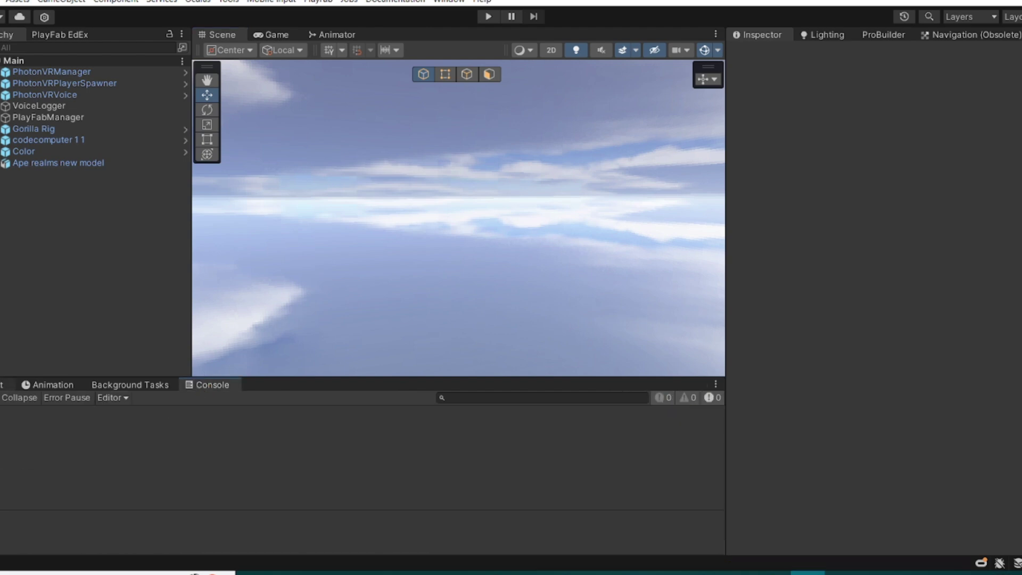
click(9, 381)
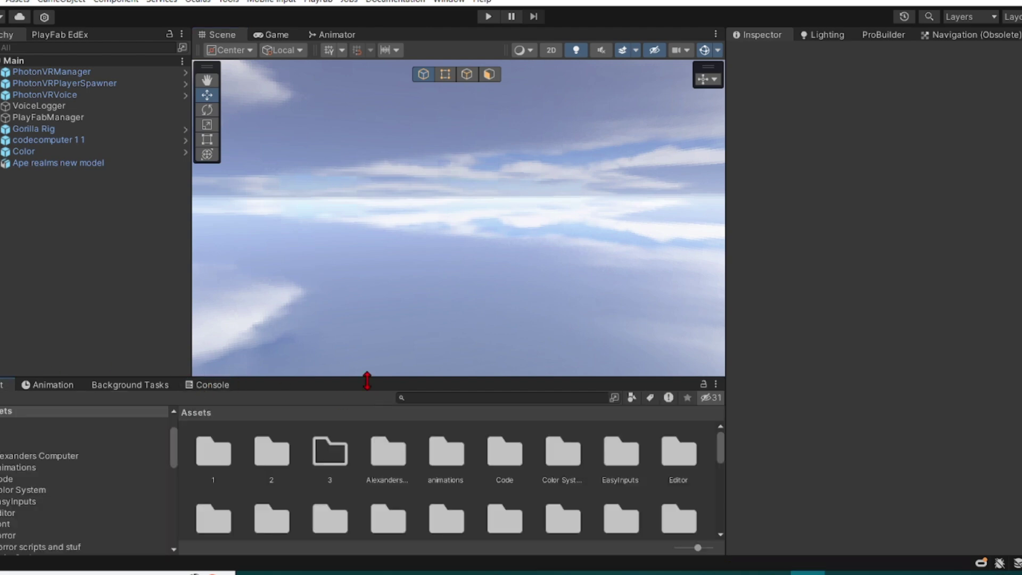
click(456, 398)
right_drag(483, 293, 98, 267)
right_drag(413, 331, 525, 337)
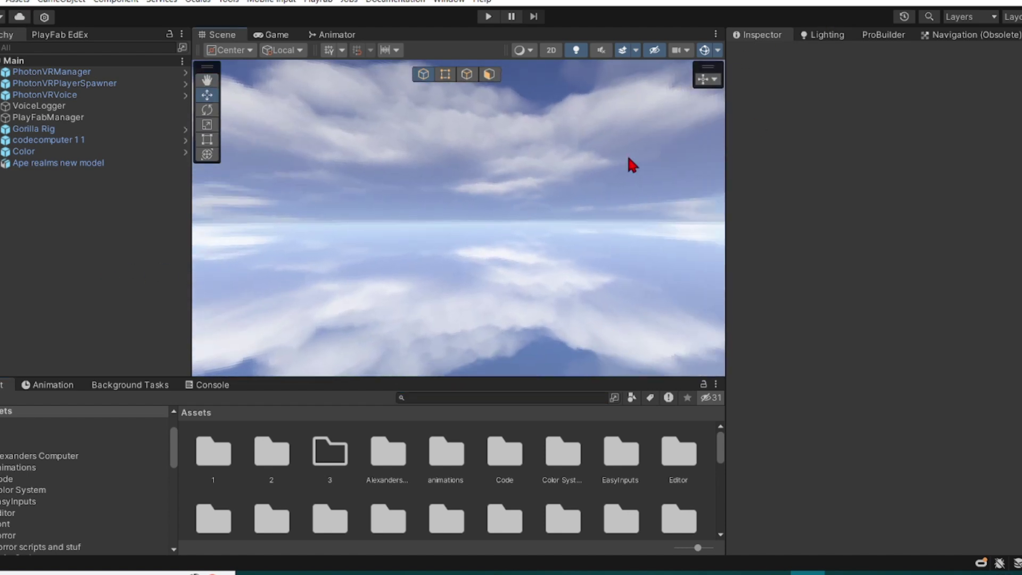
Search the project assets for "demo" and open the Demo scene from the Simple Water Shader folder
click(463, 397)
text(dem)
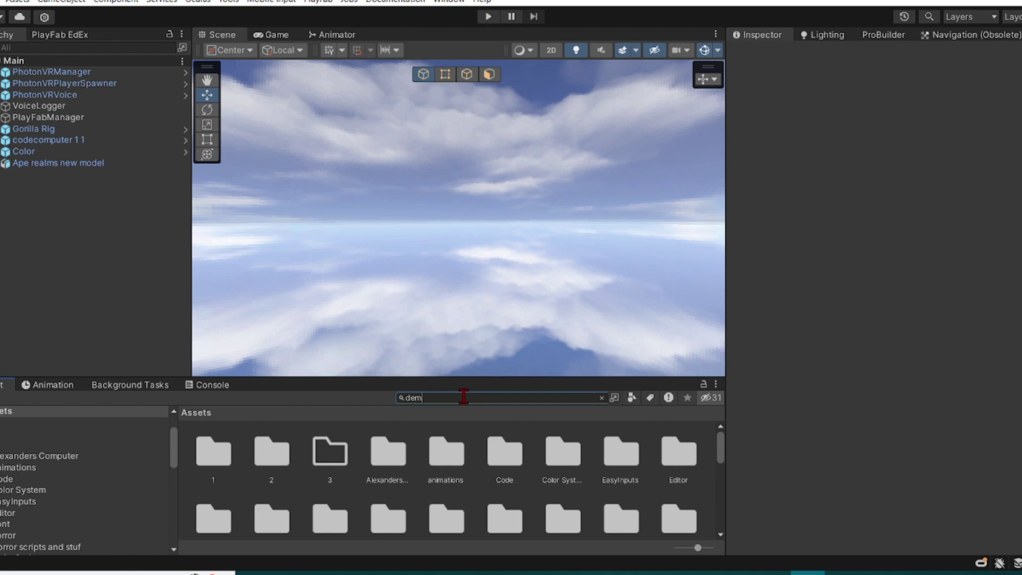
text(o)
scroll(674, 481, down, 4)
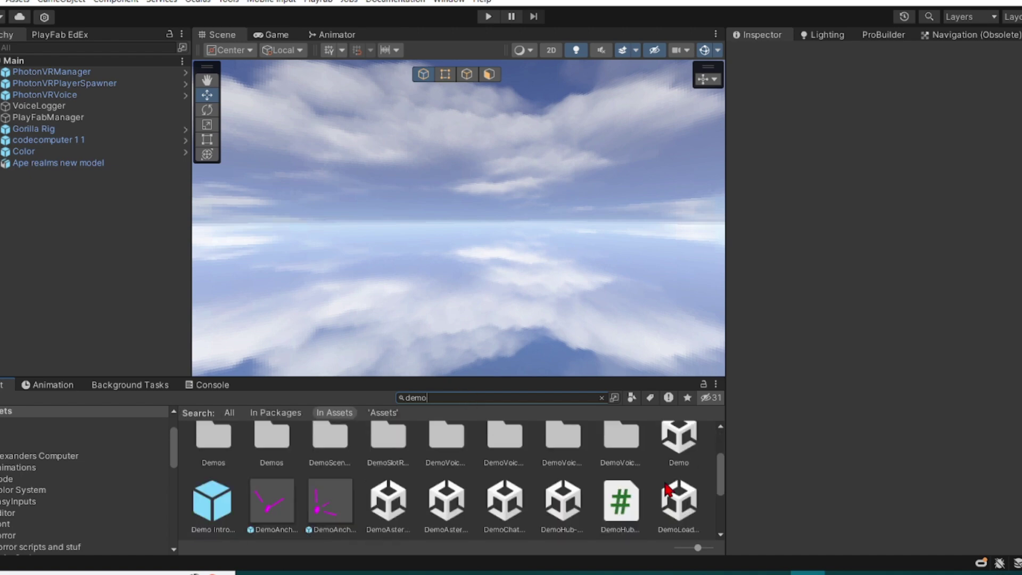
scroll(668, 489, up, 1)
scroll(671, 474, up, 1)
click(675, 455)
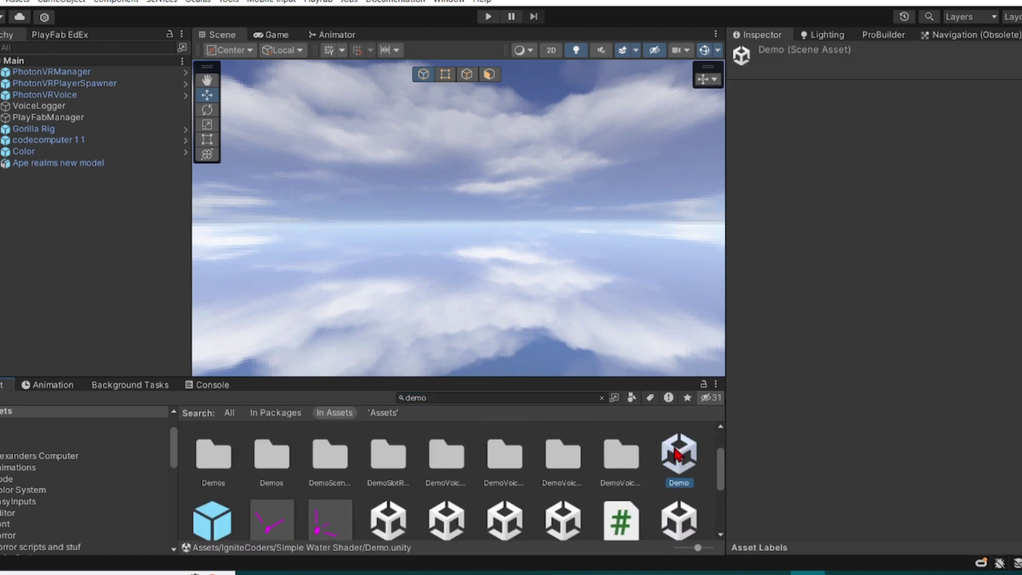
scroll(506, 490, up, 3)
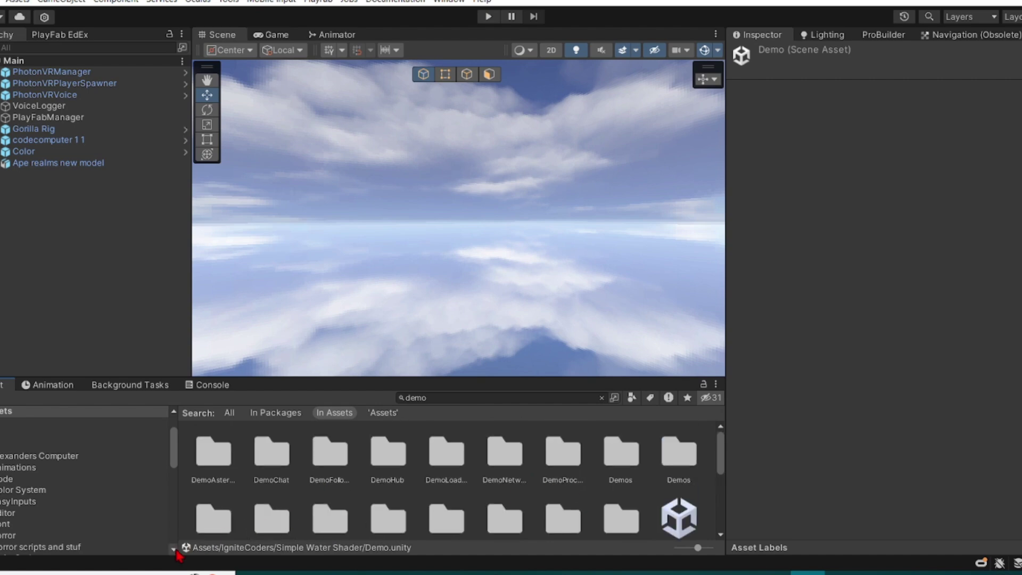
scroll(241, 534, down, 2)
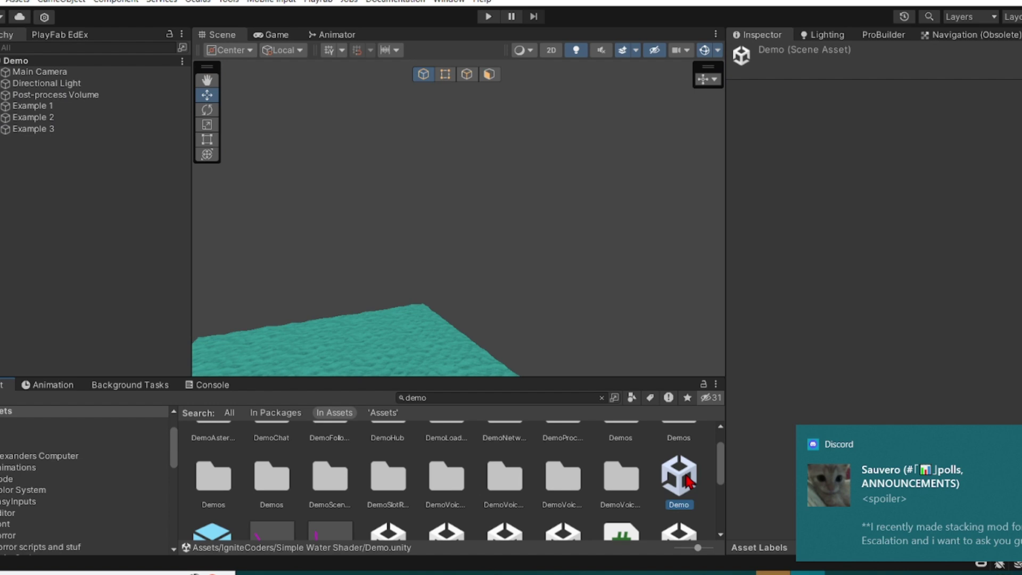
Examine the example water surfaces in the Demo scene up close, including the WaterBlock_50m object of Example 2
right_drag(459, 210, 927, 314)
alt+drag(538, 283, 476, 334)
right_drag(477, 334, 589, 321)
key(w)
click(417, 193)
key(s)
right_drag(417, 193, 328, 236)
key(w)
alt+drag(329, 237, 379, 232)
click(541, 210)
alt+drag(541, 210, 558, 197)
scroll(558, 200, up, 8)
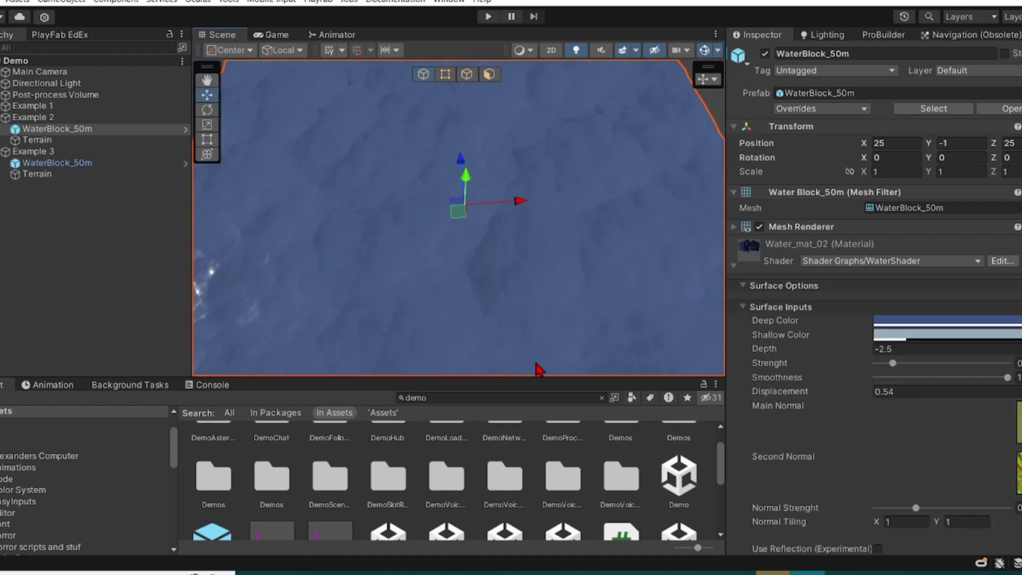
Search the project assets for "main" and open the Main scene from the Scenes folder
click(601, 398)
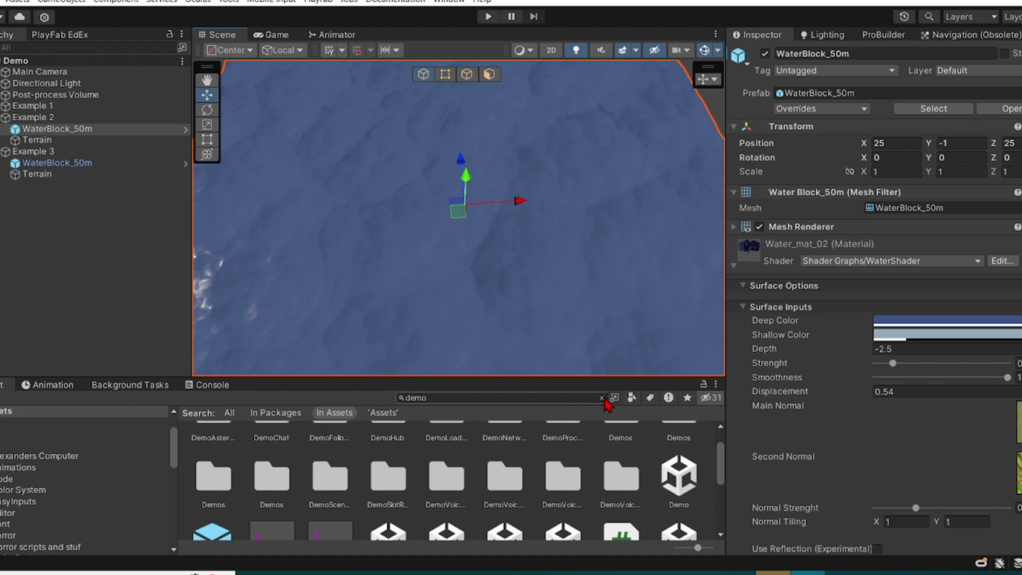
text(main)
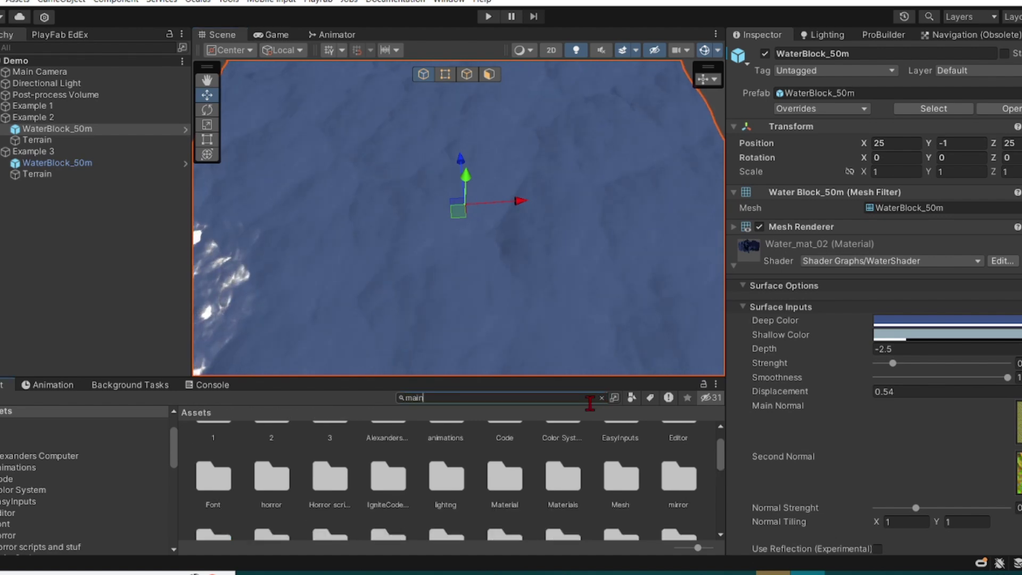
click(620, 444)
double_click(619, 450)
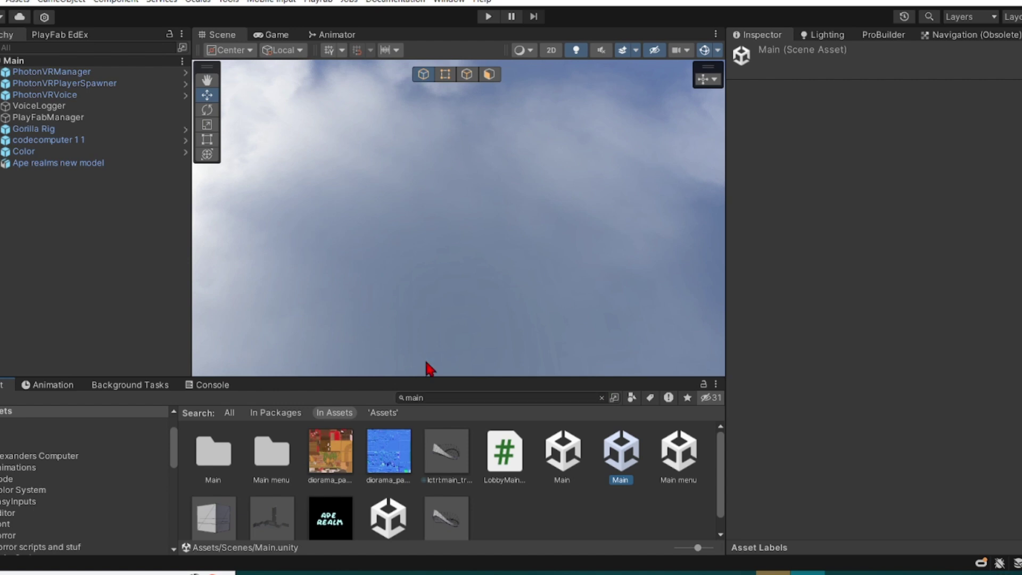
Search the project assets for "water" and select the Water_mat_01 material from the Simple Water Shader resources
click(602, 398)
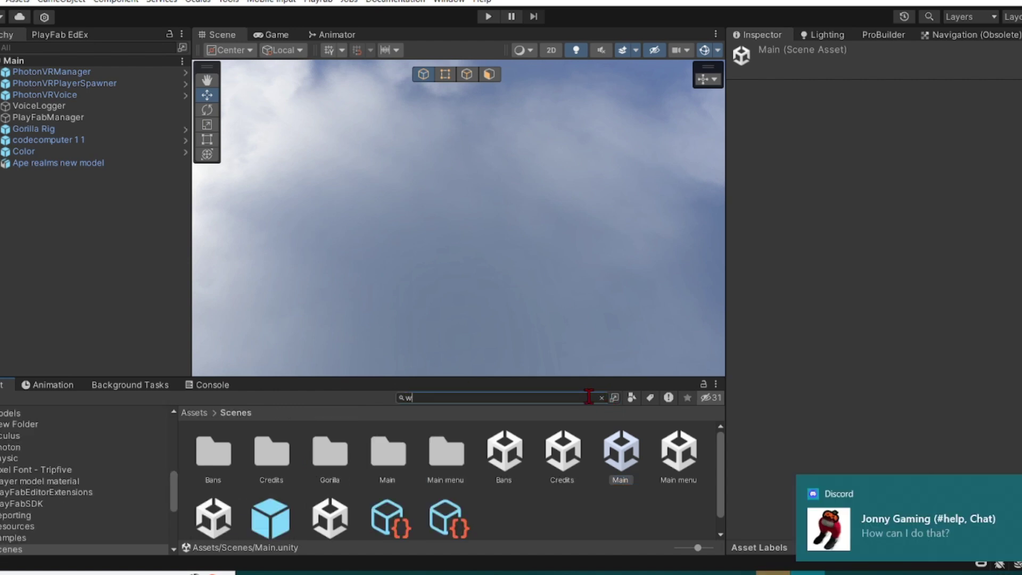
text(water)
scroll(527, 484, down, 1)
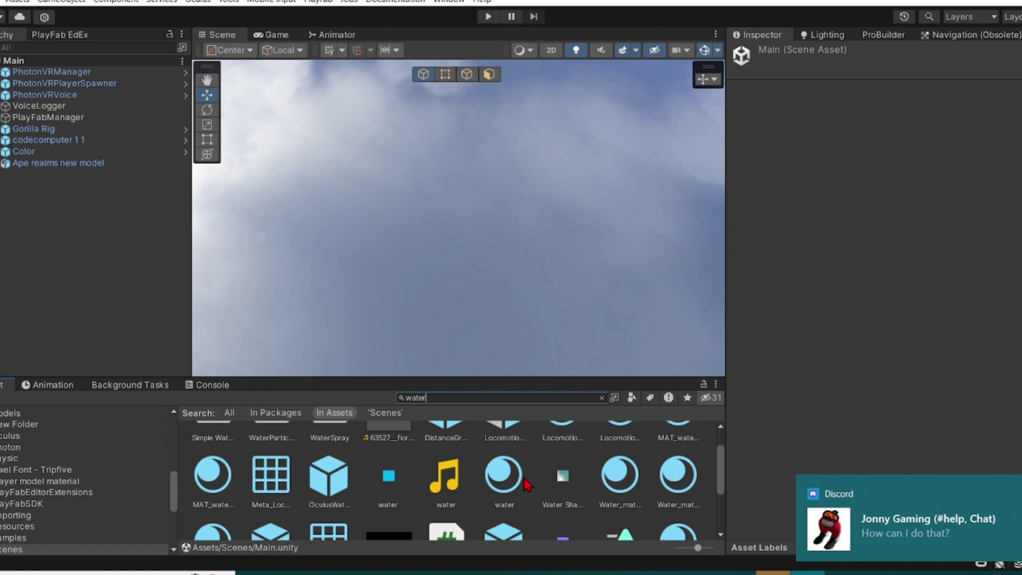
scroll(595, 475, up, 1)
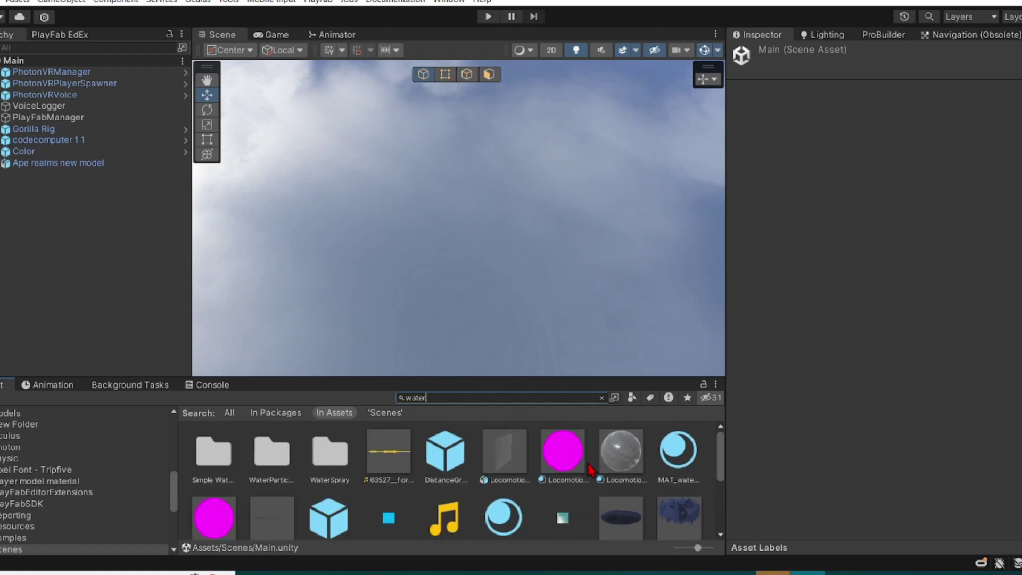
scroll(614, 483, down, 1)
click(623, 480)
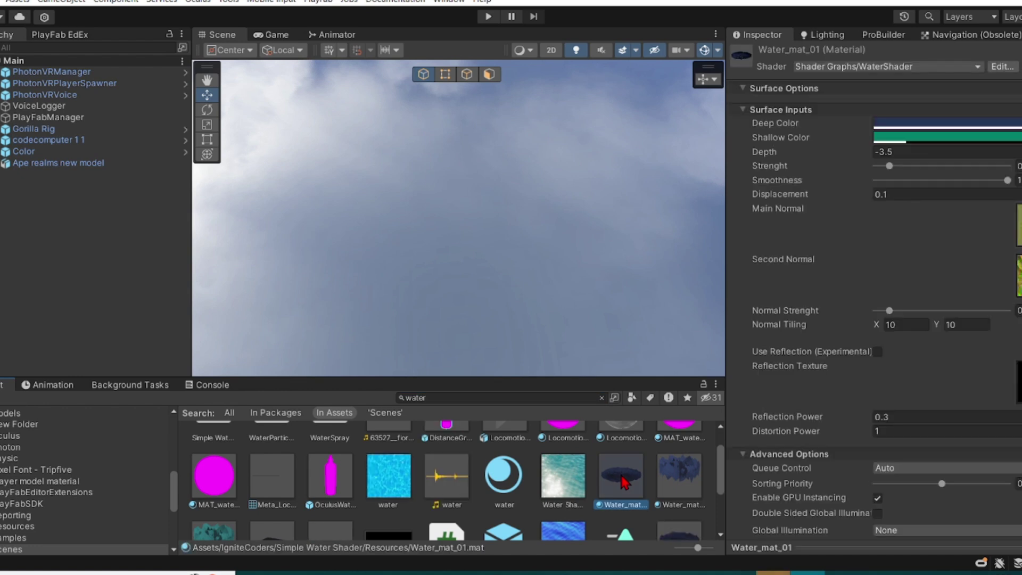
Filter the project assets by "Water_ma", look through the water materials and try placing Water_mat_02 in the scene
click(502, 398)
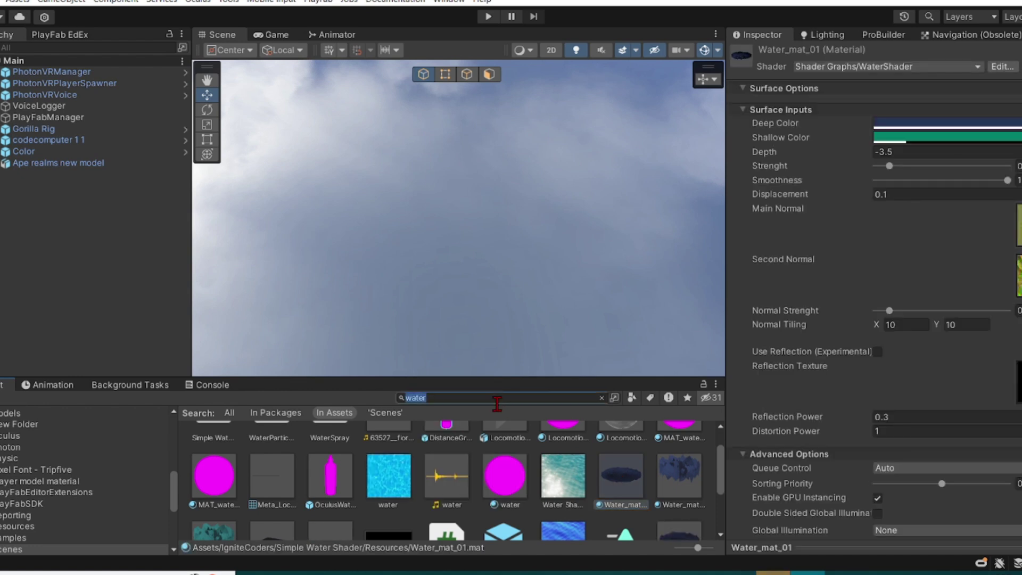
text(Water_ma)
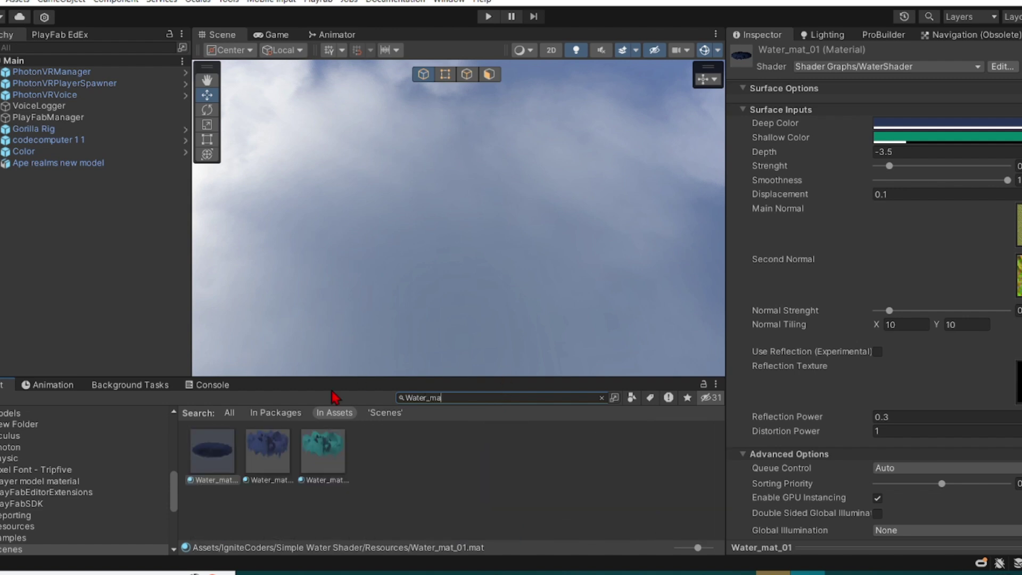
click(279, 454)
click(322, 452)
click(224, 460)
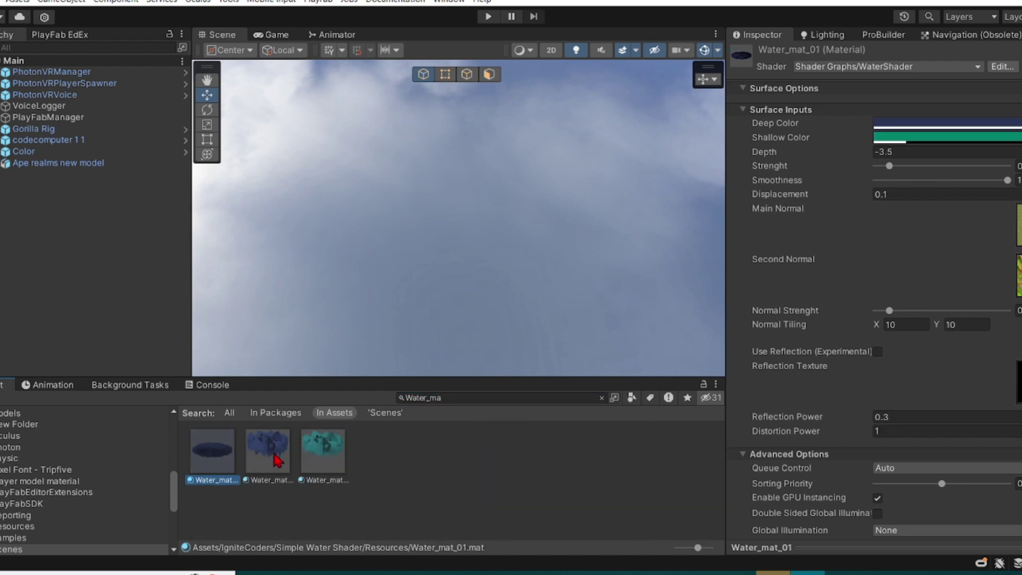
click(281, 457)
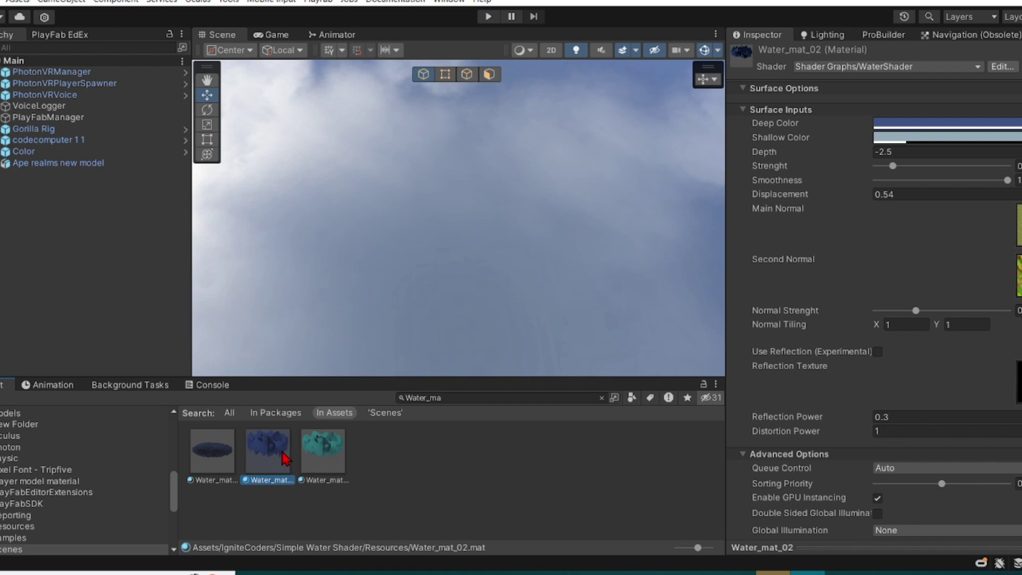
drag(286, 459, 393, 232)
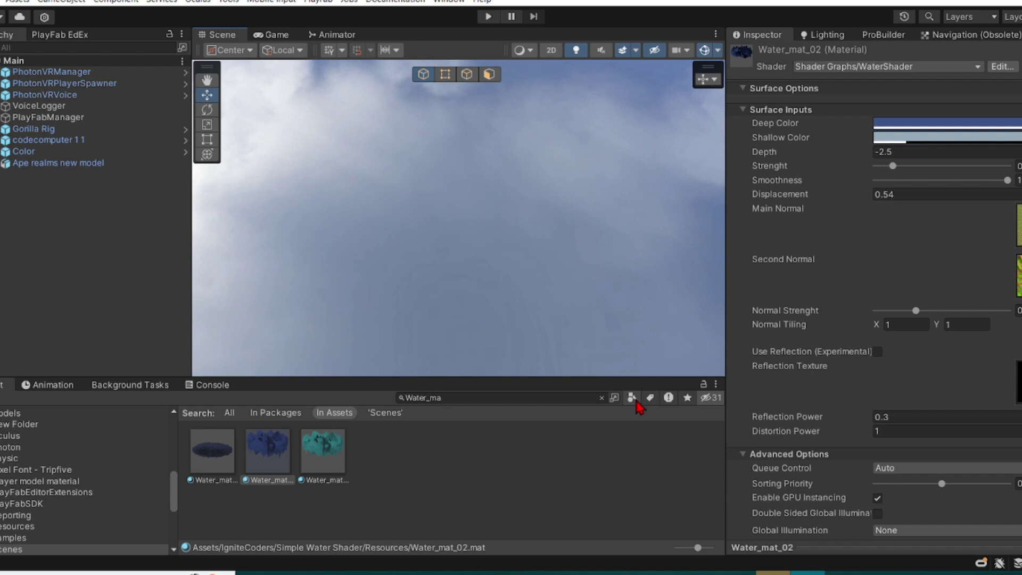
Create a Plane 3D object in the Main scene
click(3, 47)
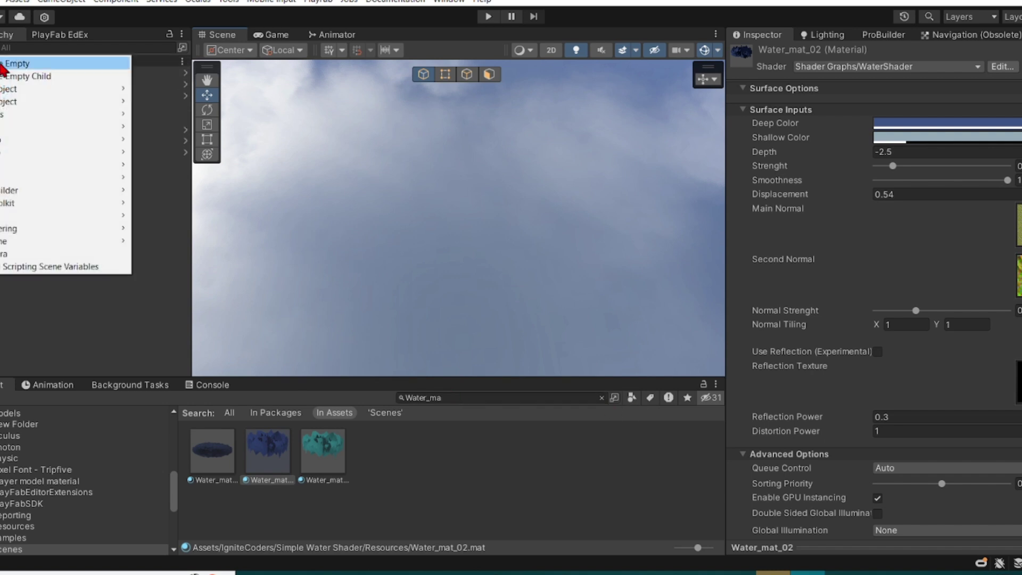
mouse_move(106, 102)
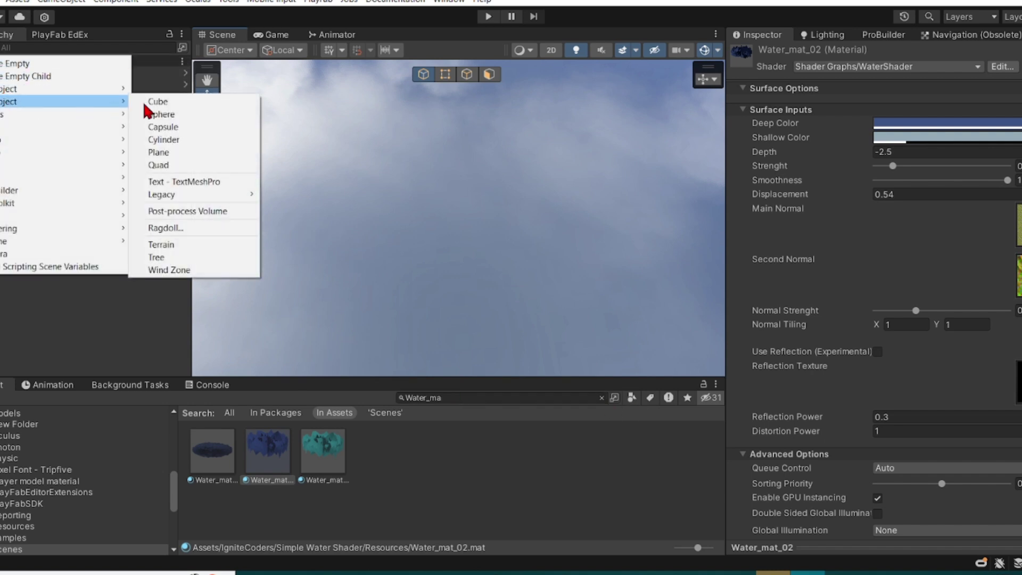
click(181, 151)
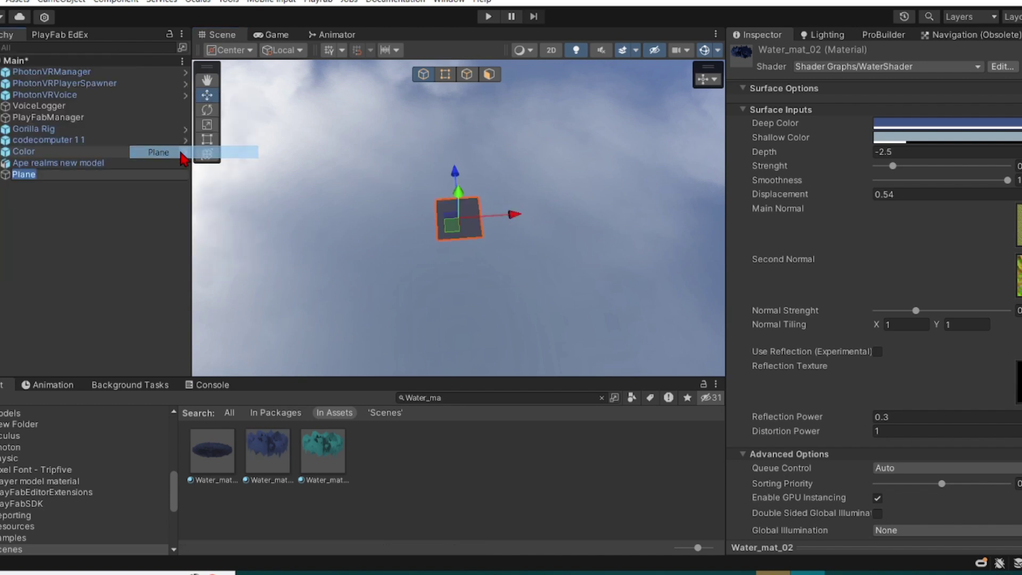
Apply the Water_mat_02 material to the new plane and check the water surface in the scene
alt+drag(514, 235, 520, 236)
scroll(522, 232, up, 4)
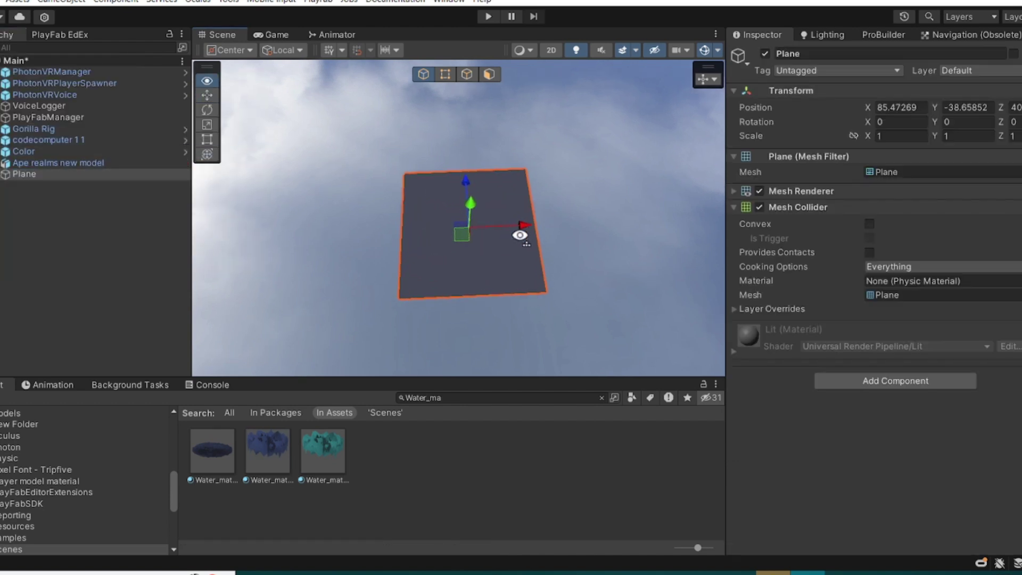
drag(267, 448, 674, 184)
right_drag(675, 184, 424, 57)
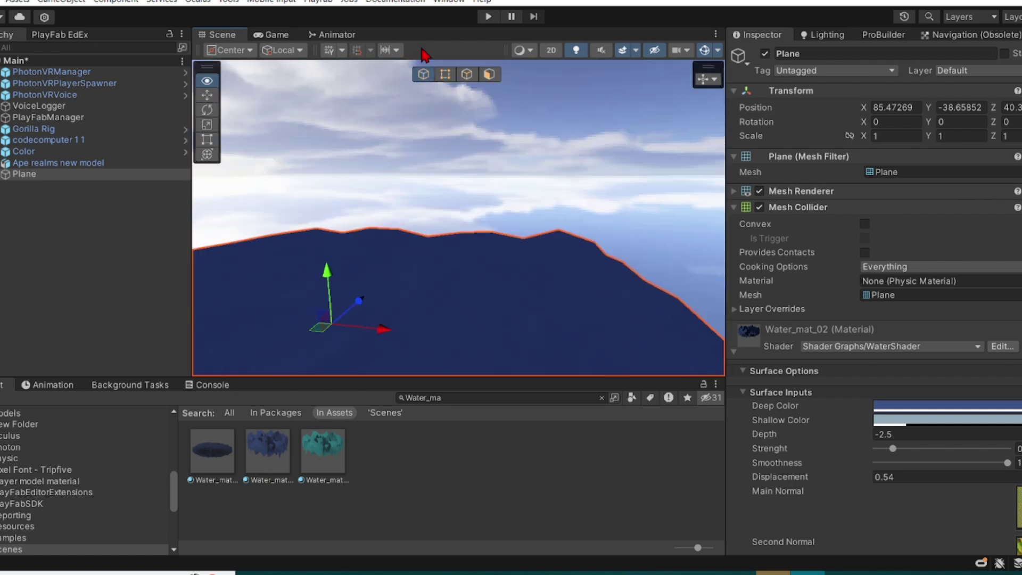
right_drag(487, 179, 381, 263)
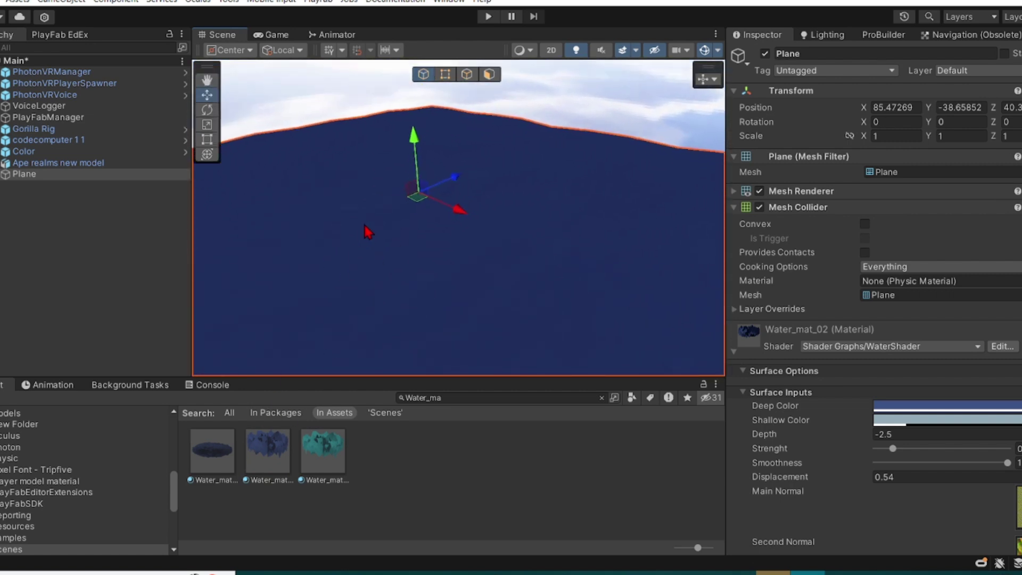
alt+drag(369, 231, 440, 343)
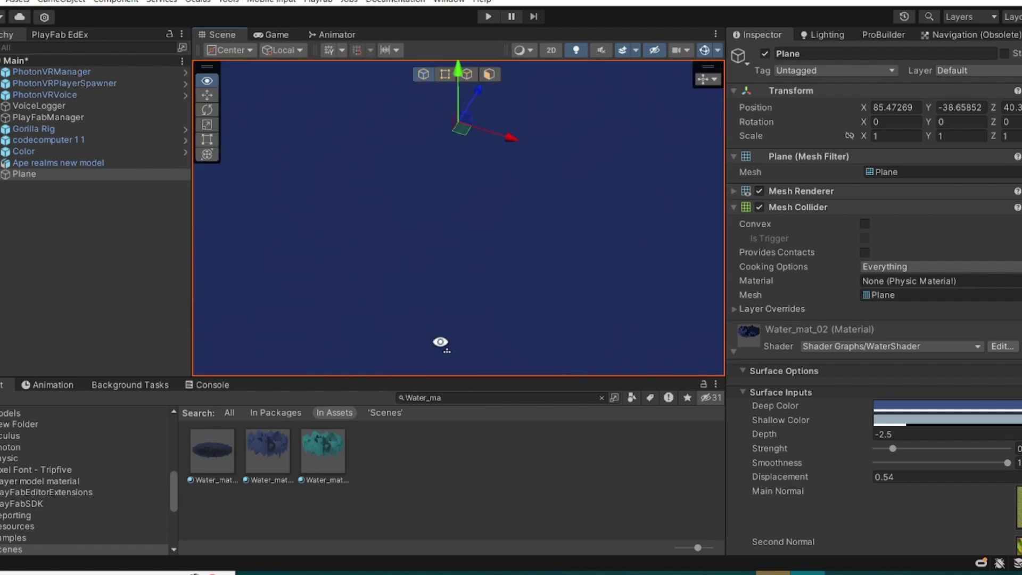
key(s)
right_drag(440, 342, 454, 358)
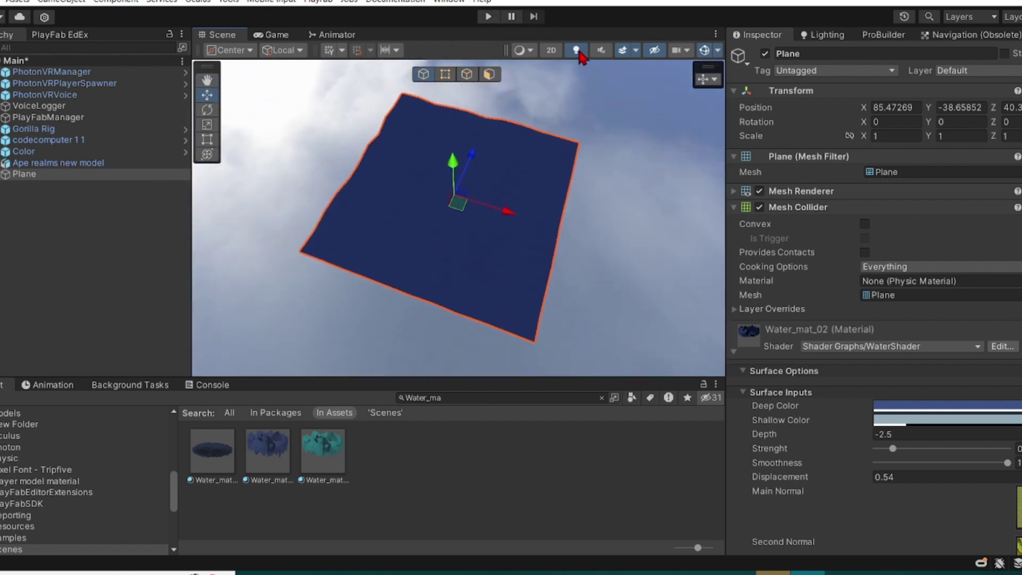
Turn off the Scene view lighting and inspect the water plane's surface up close and from a distance
click(579, 53)
alt+drag(536, 258, 449, 189)
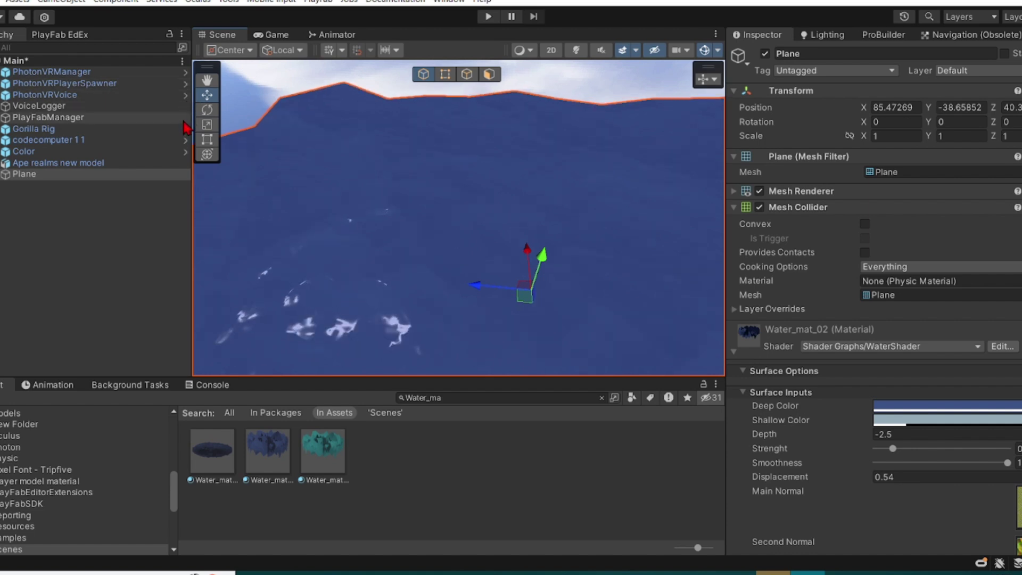
alt+drag(250, 223, 474, 312)
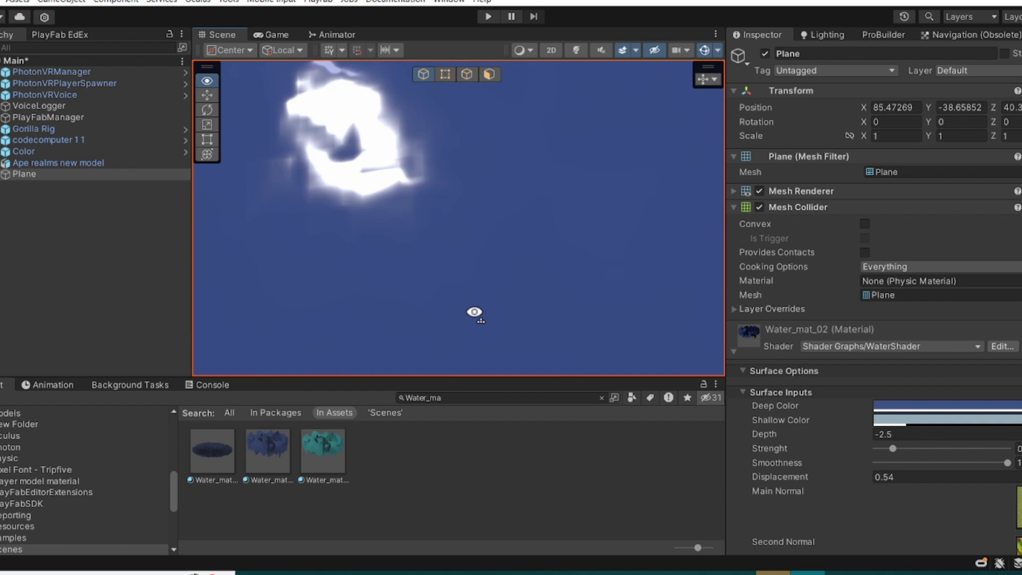
right_drag(475, 312, 486, 138)
key(s)
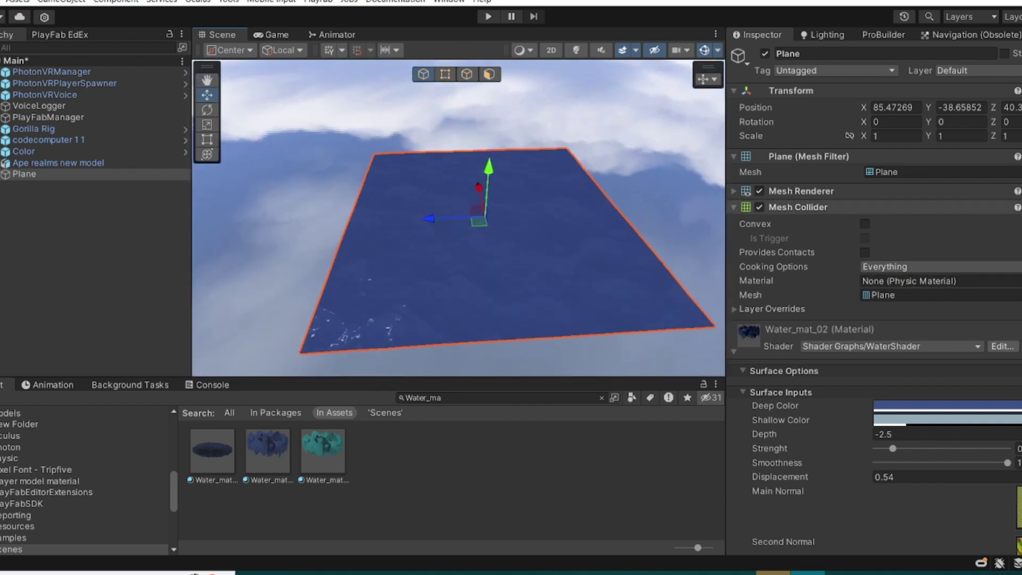
Replace the plane's Mesh Collider component with a Box Collider
click(1021, 207)
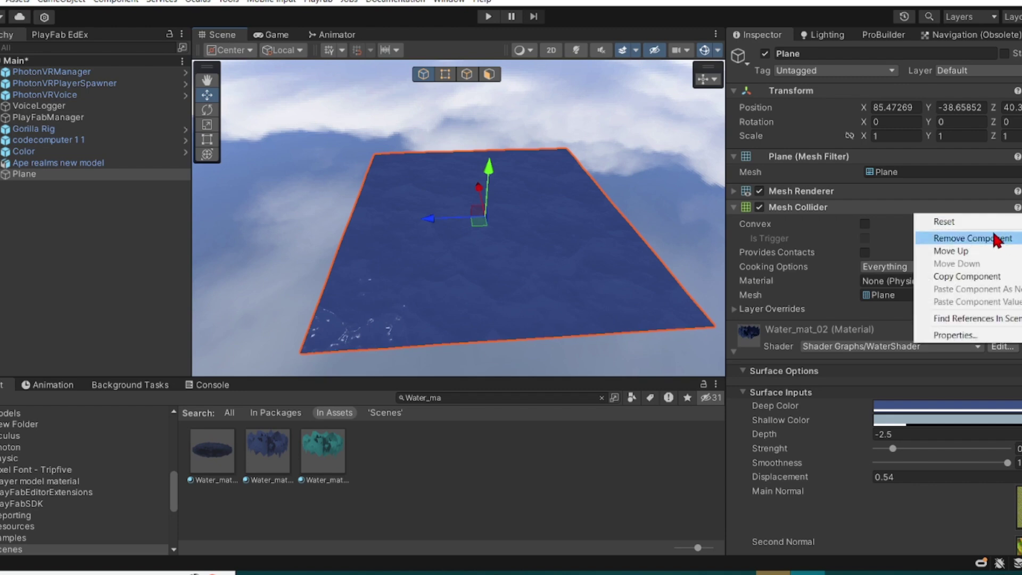
click(990, 247)
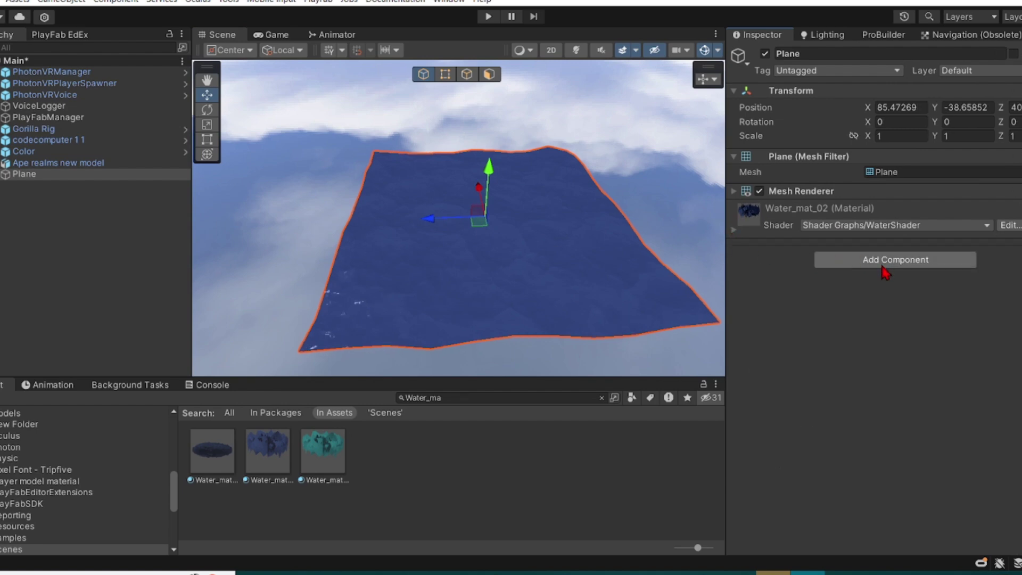
click(882, 266)
text(bo)
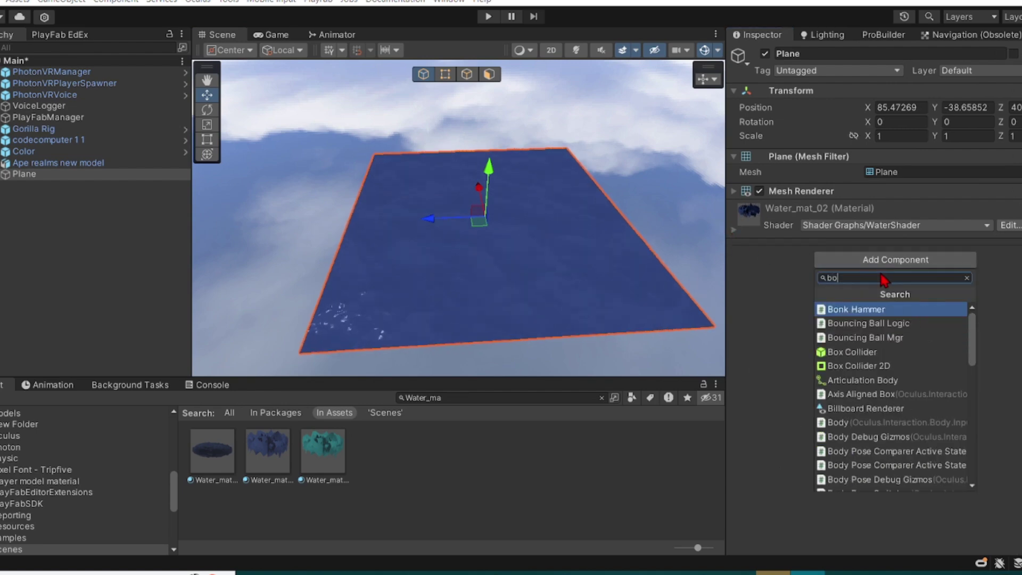
click(882, 353)
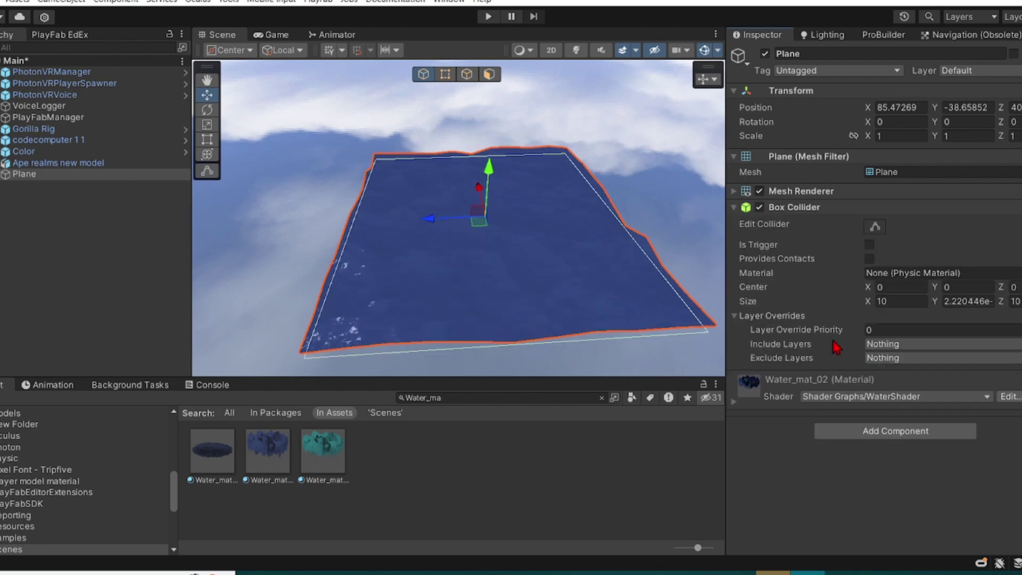
Raise the water plane slightly to a Y position of -38.49
alt+drag(721, 266, 281, 99)
right_drag(282, 98, 326, 134)
key(s)
drag(347, 156, 349, 156)
Edit the Box Collider into a thin slab near the water surface, about 0.11 high with its centre at about Y 0.32
click(875, 226)
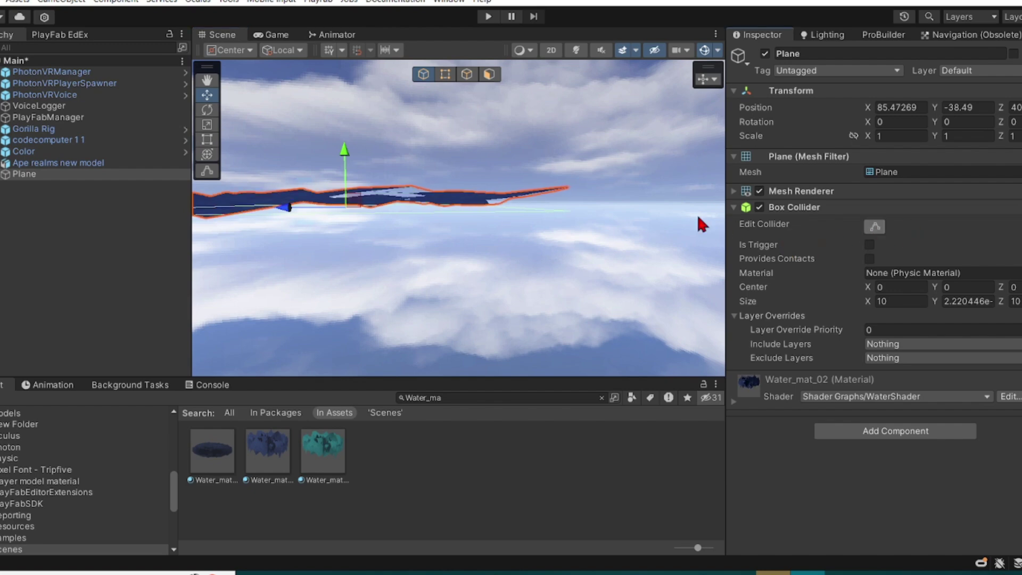
alt+drag(700, 222, 519, 247)
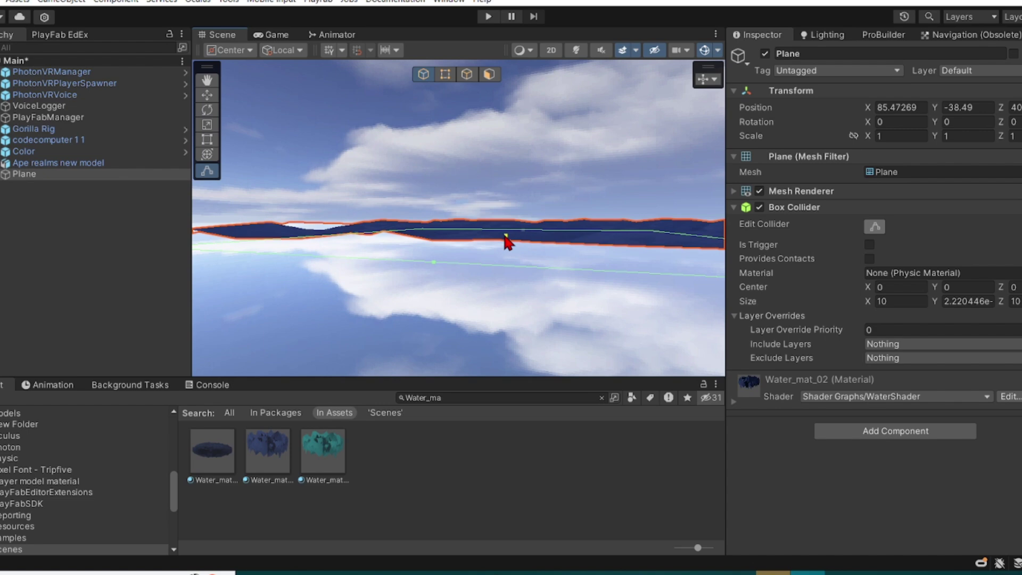
right_drag(507, 238, 453, 265)
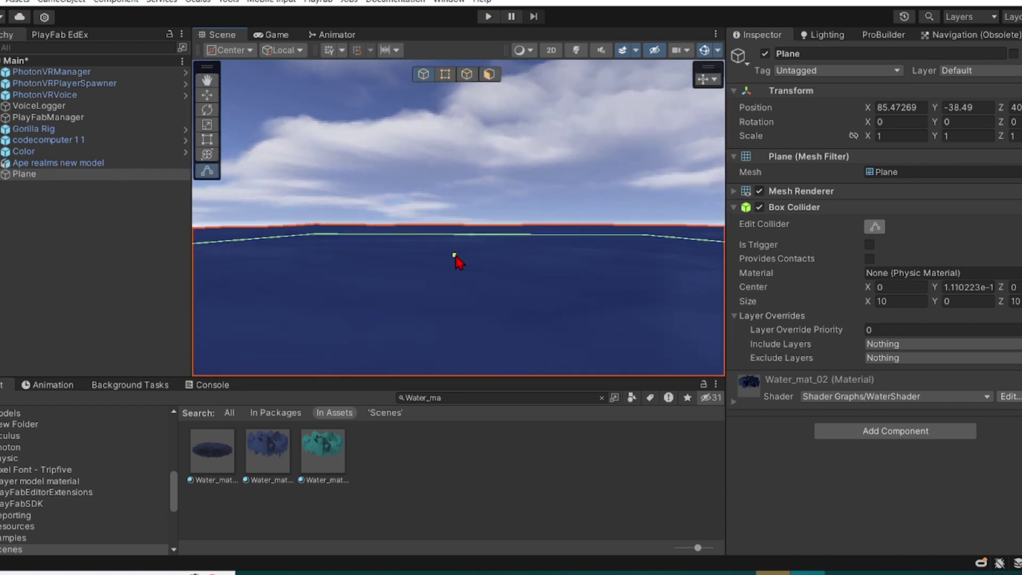
drag(454, 255, 454, 263)
right_drag(474, 248, 493, 231)
drag(492, 219, 494, 211)
right_drag(494, 211, 459, 214)
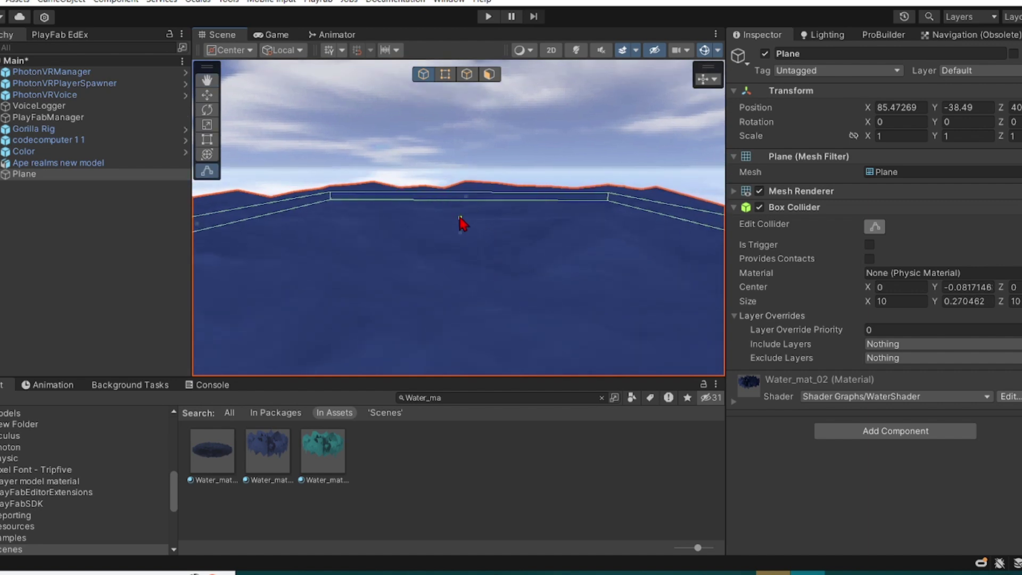
drag(461, 202, 462, 199)
right_drag(546, 190, 489, 202)
drag(561, 193, 576, 7)
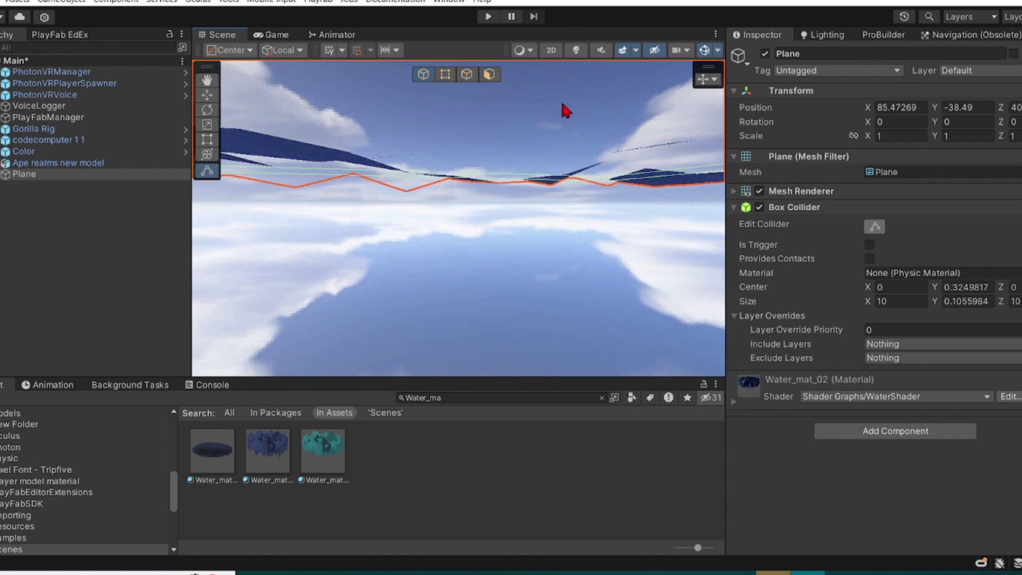
Examine the water plane from below, from above and up close
right_drag(560, 99, 192, 142)
key(s)
key(w)
right_drag(510, 234, 502, 188)
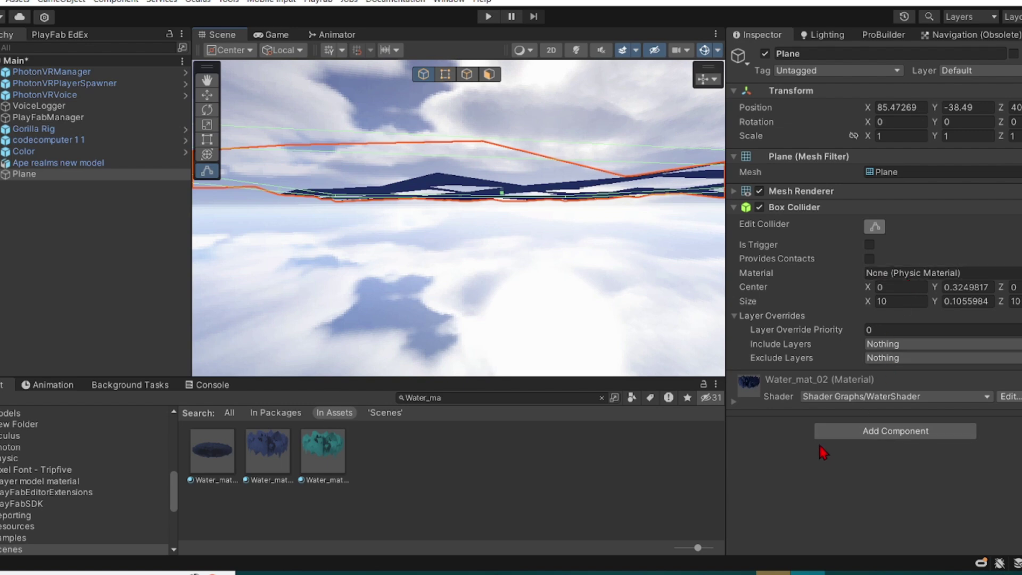
click(852, 437)
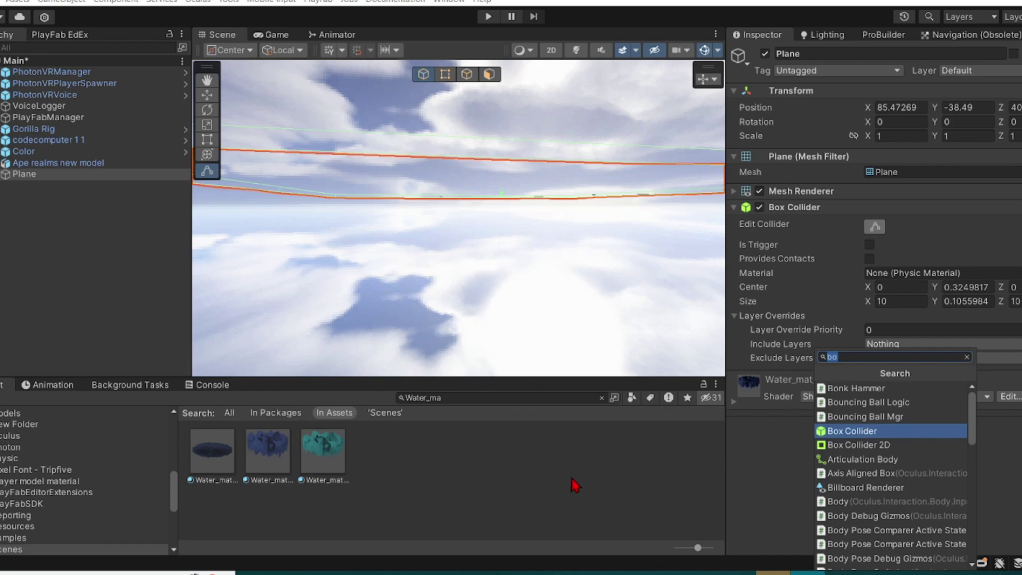
click(641, 454)
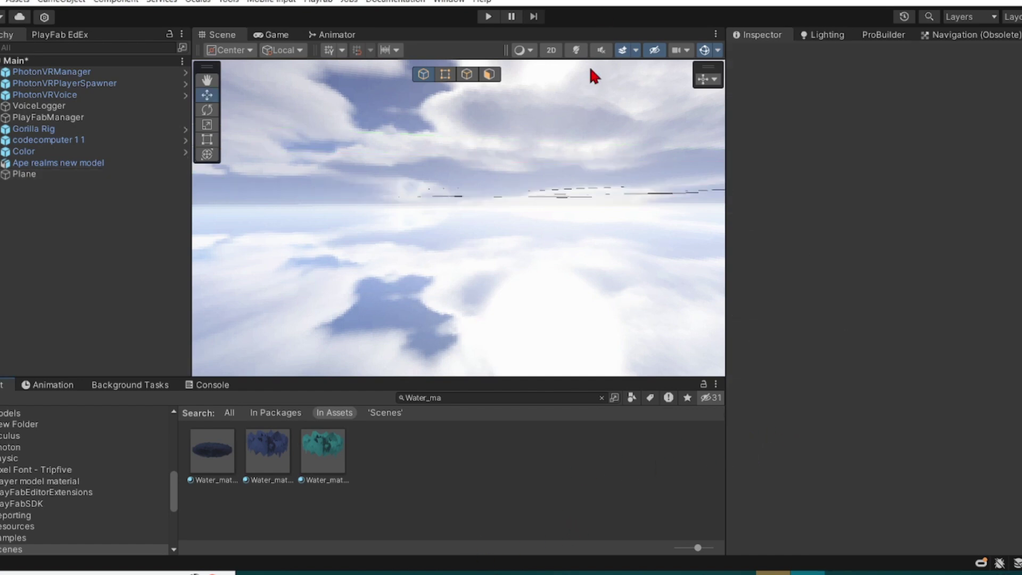
key(s)
right_drag(589, 66, 840, 358)
right_drag(372, 128, 346, 115)
key(w)
right_drag(538, 309, 176, 168)
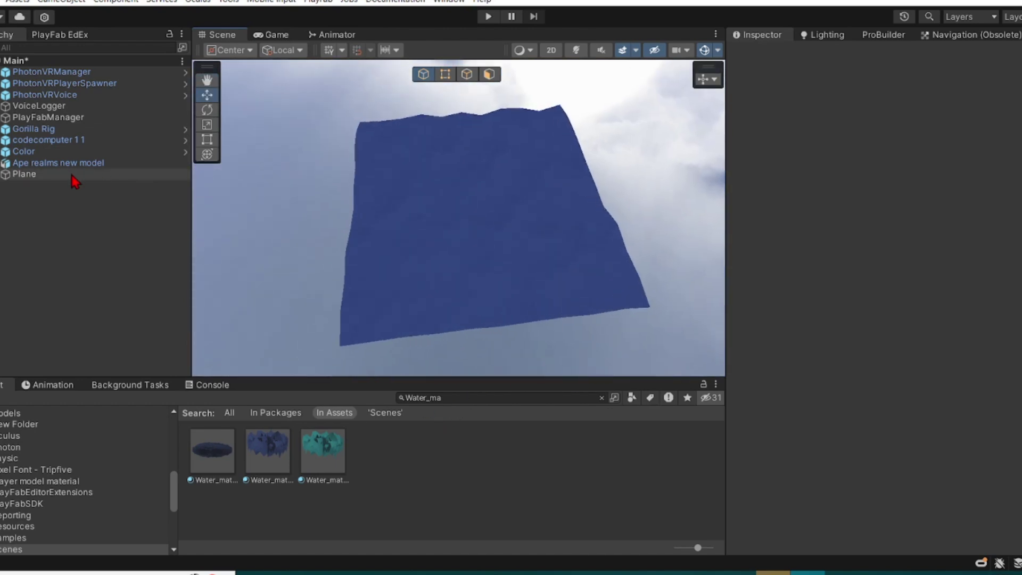
right_drag(525, 232, 577, 219)
key(w)
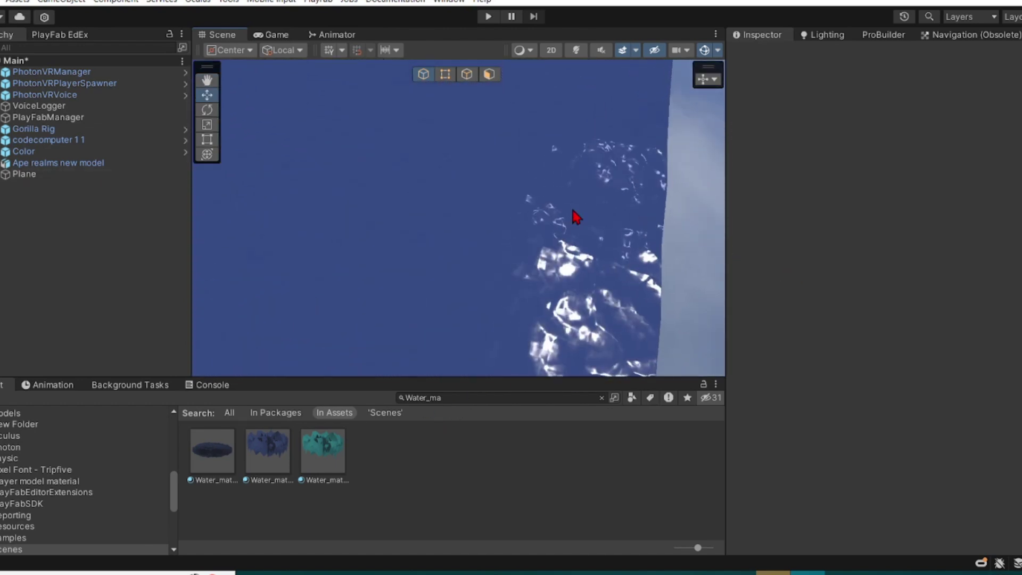
Reselect the Plane and bring its Box Collider outline into view
click(16, 174)
right_drag(672, 216, 316, 26)
key(d)
key(w)
key(s)
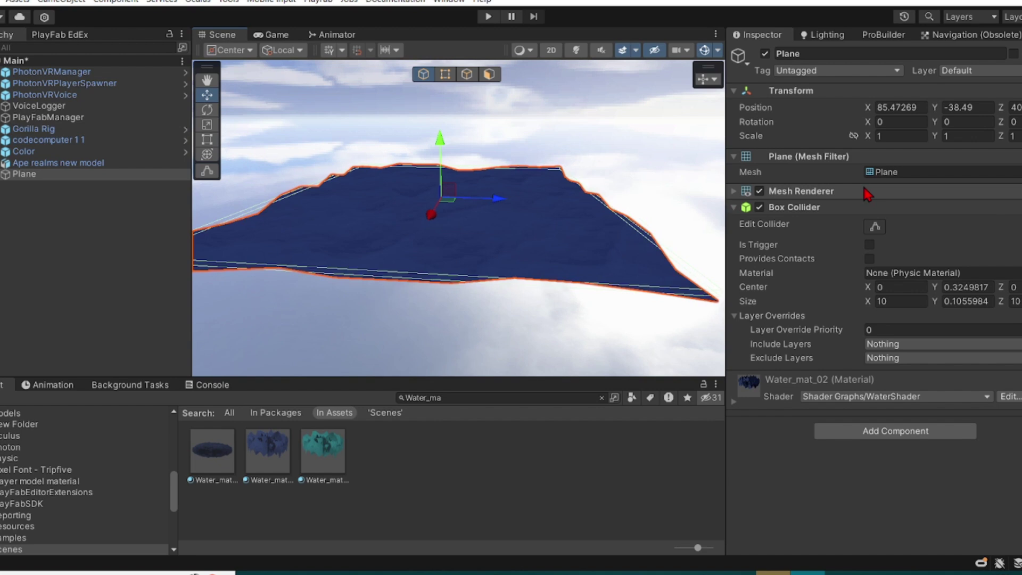
right_click(914, 207)
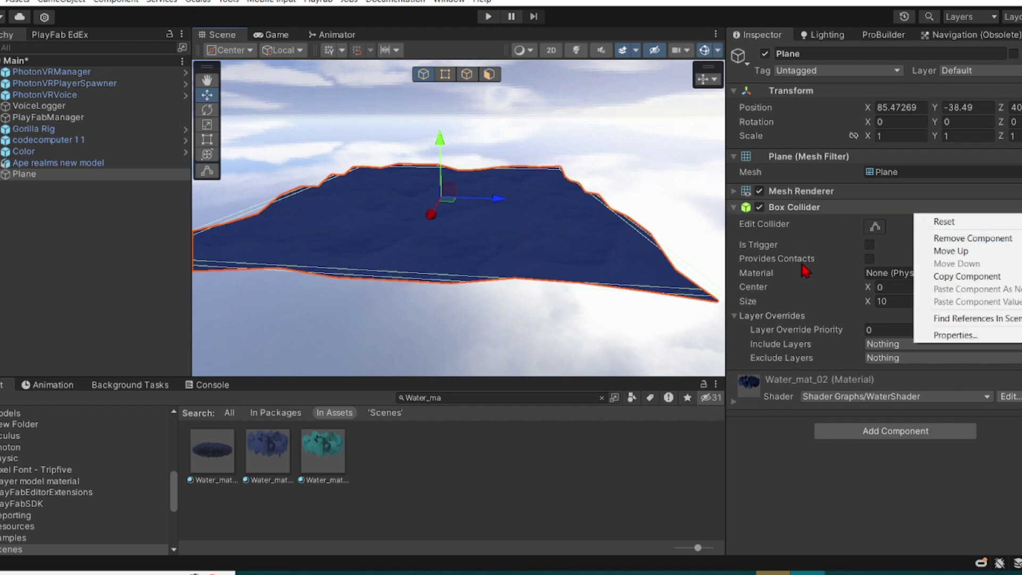
click(858, 513)
click(876, 432)
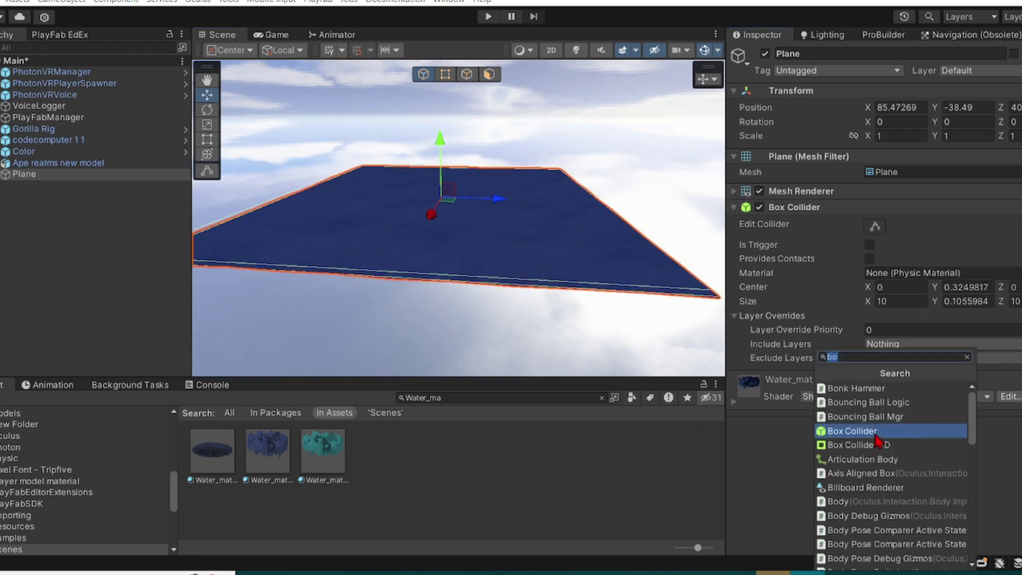
click(1011, 454)
Extend the Box Collider downward below the water surface, to a height of about 6.77 with its centre at about Y -3.01
right_drag(538, 288, 551, 236)
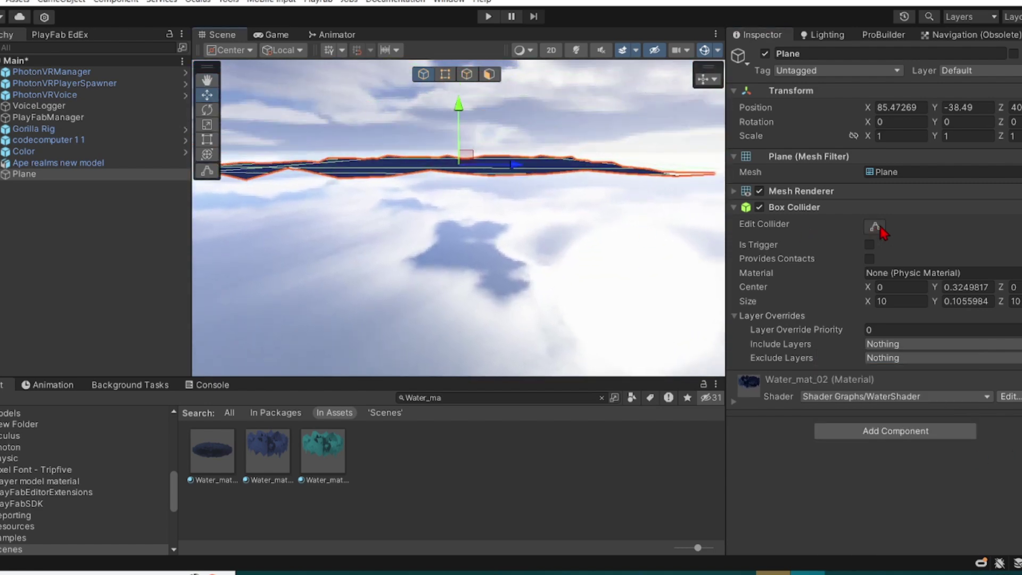
right_drag(367, 190, 397, 148)
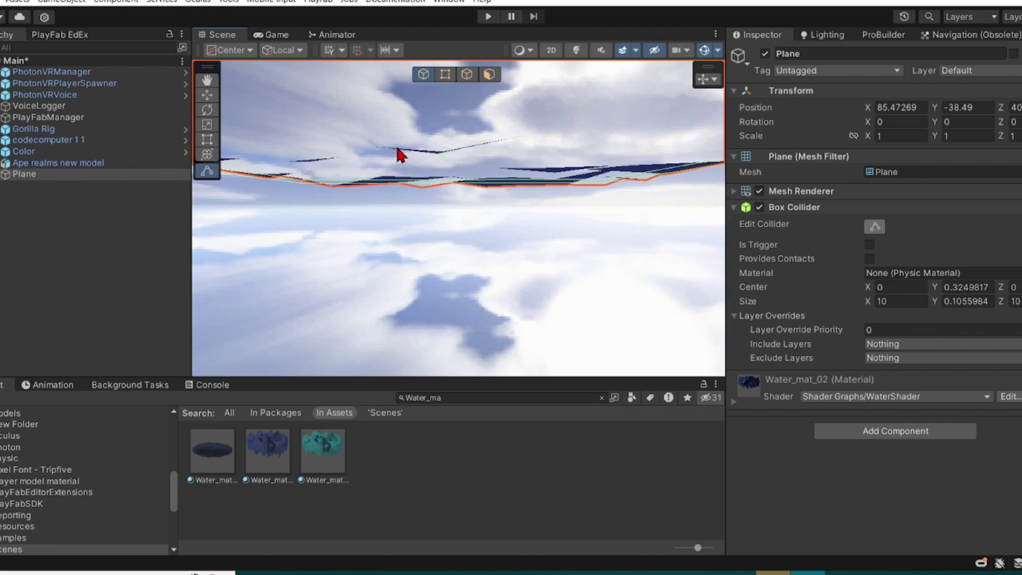
drag(442, 156, 462, 288)
key(f)
right_drag(470, 263, 386, 264)
key(ctrl+z)
drag(549, 243, 551, 267)
right_drag(551, 266, 611, 271)
key(w)
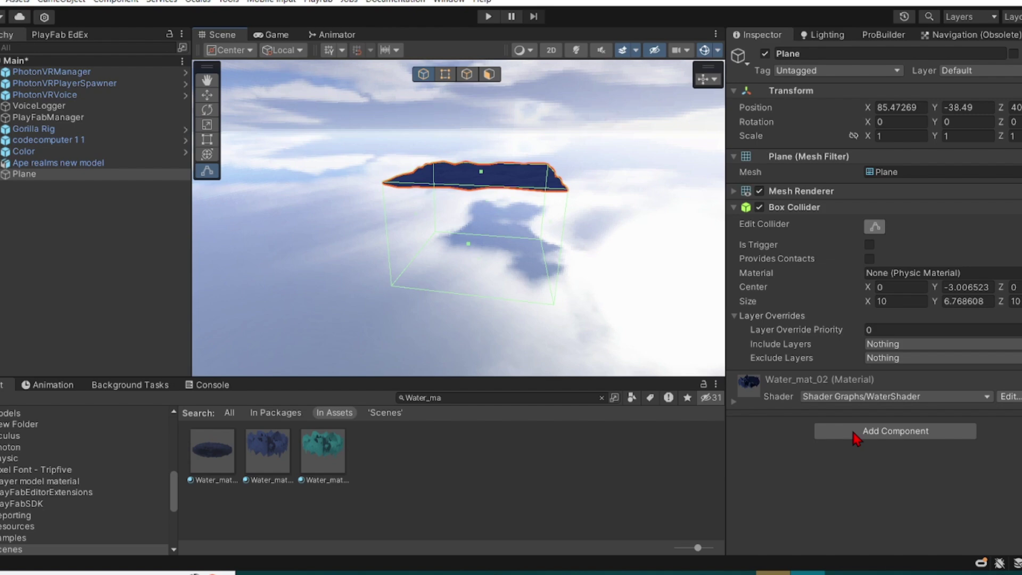
Add the Gorilla Gravity Zone script component to the water Plane
click(854, 433)
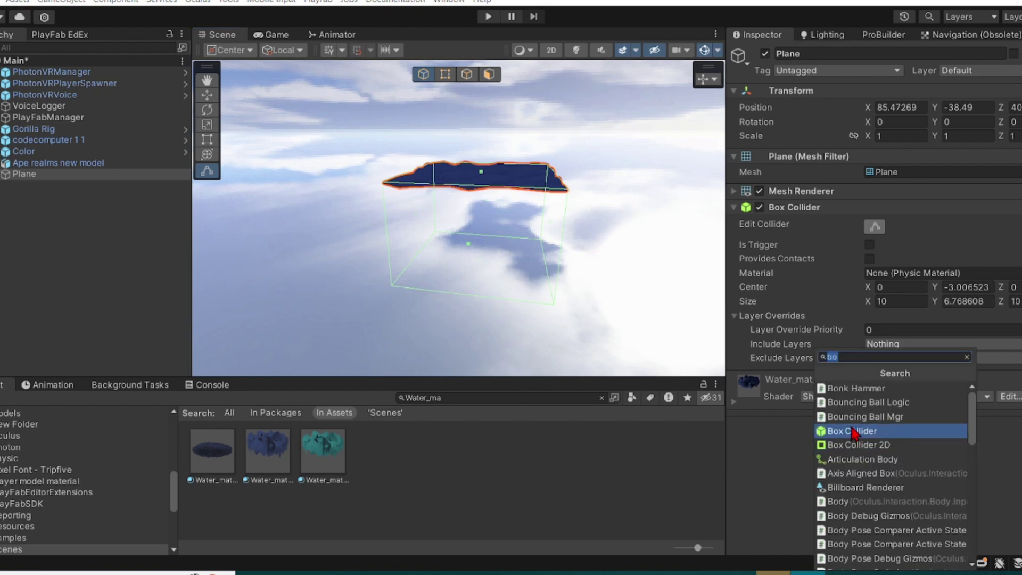
text(zer)
key(BackSpace)
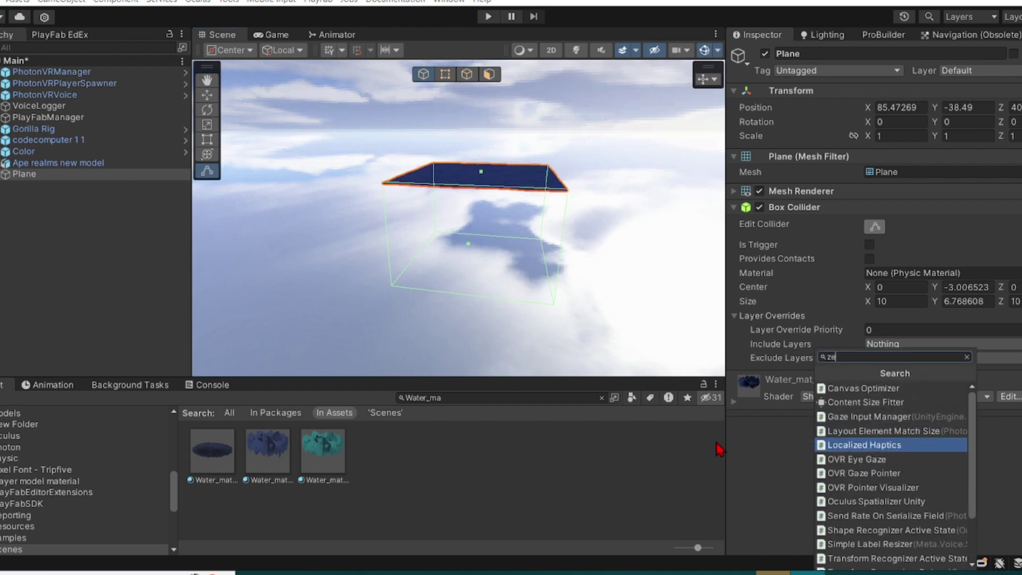
key(BackSpace)
key(BackSpace)
text(gor)
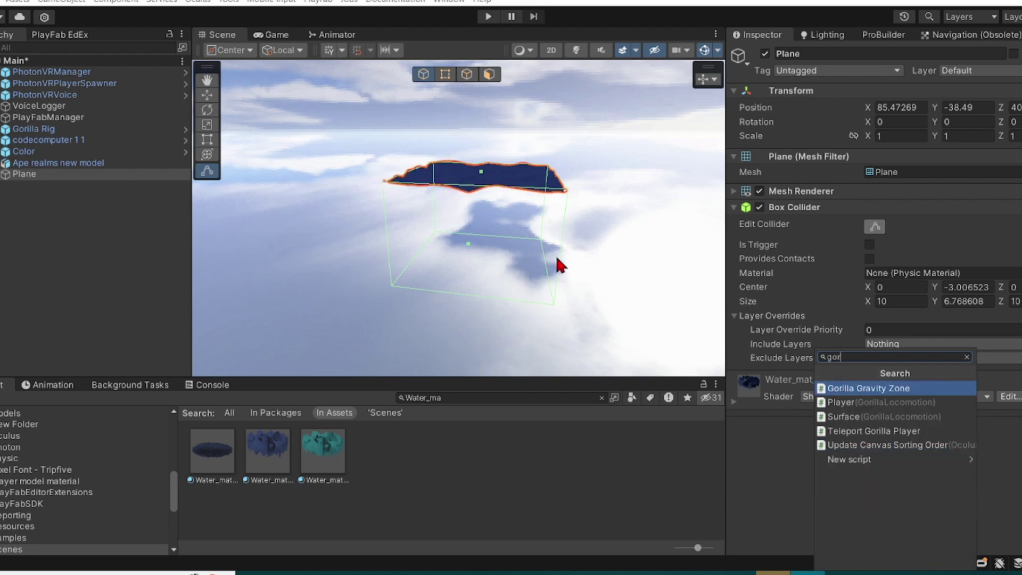
right_drag(555, 254, 533, 218)
click(899, 432)
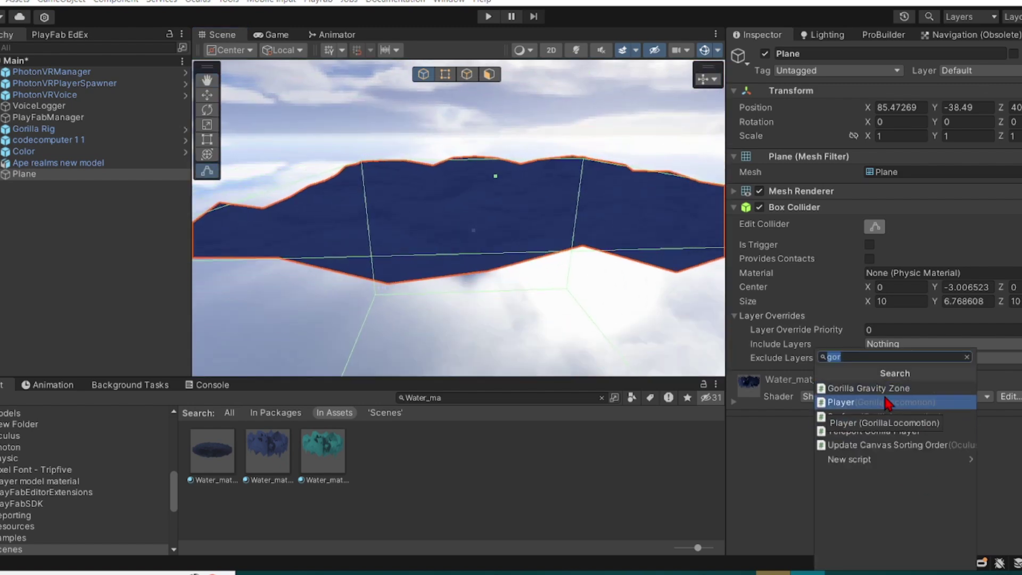
click(873, 389)
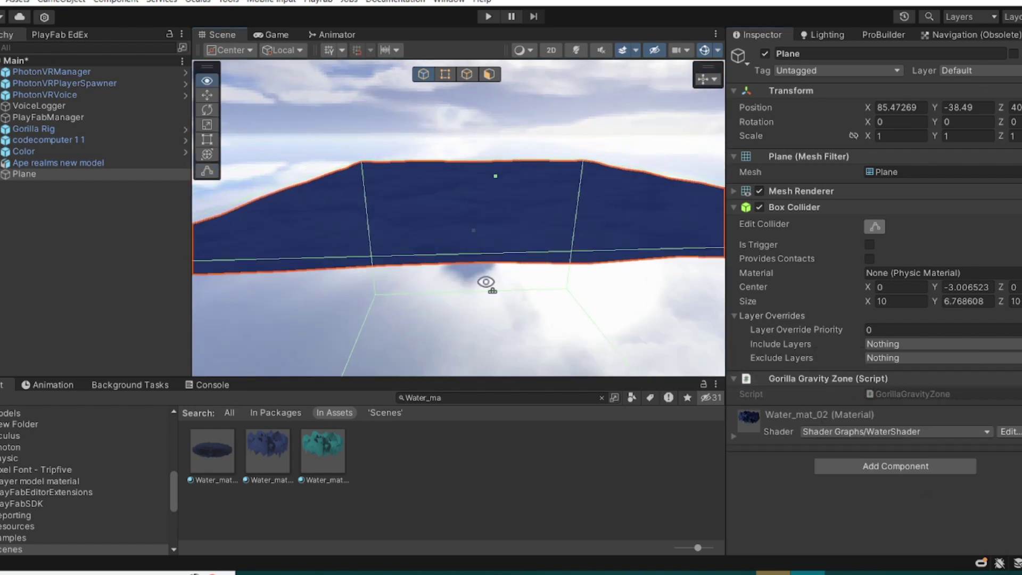
Try stretching the water plane along its X axis with the Scale tool, and undo the change
right_drag(486, 283, 265, 413)
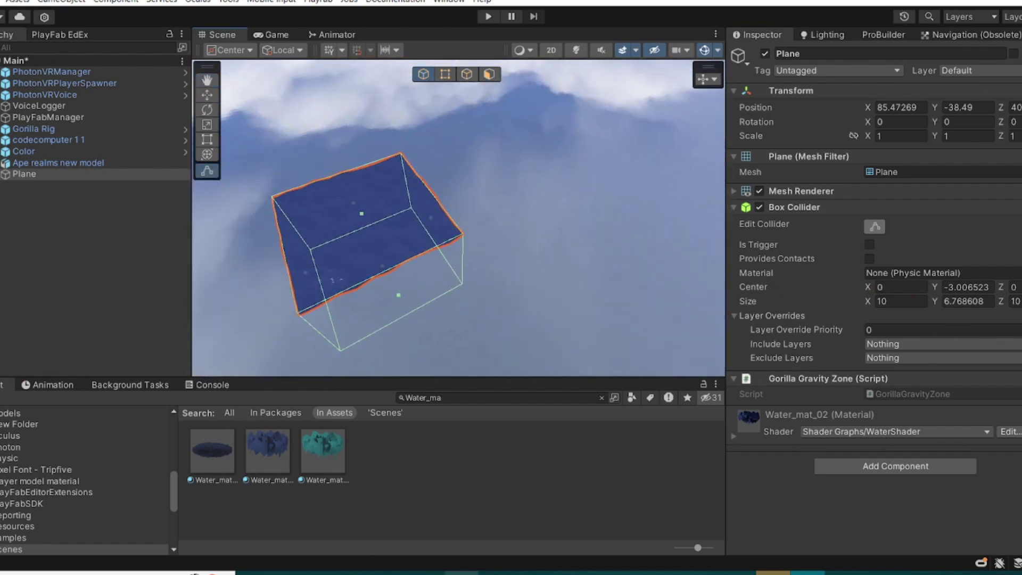
mouse_move(418, 184)
right_down()
mouse_move(429, 156)
mouse_move(386, 189)
mouse_move(575, 258)
mouse_move(456, 233)
mouse_move(299, 267)
mouse_move(475, 233)
mouse_move(422, 229)
mouse_move(550, 246)
mouse_move(678, 209)
mouse_move(634, 235)
mouse_move(395, 212)
mouse_move(440, 201)
mouse_move(404, 186)
right_up()
click(512, 149)
click(475, 233)
click(207, 110)
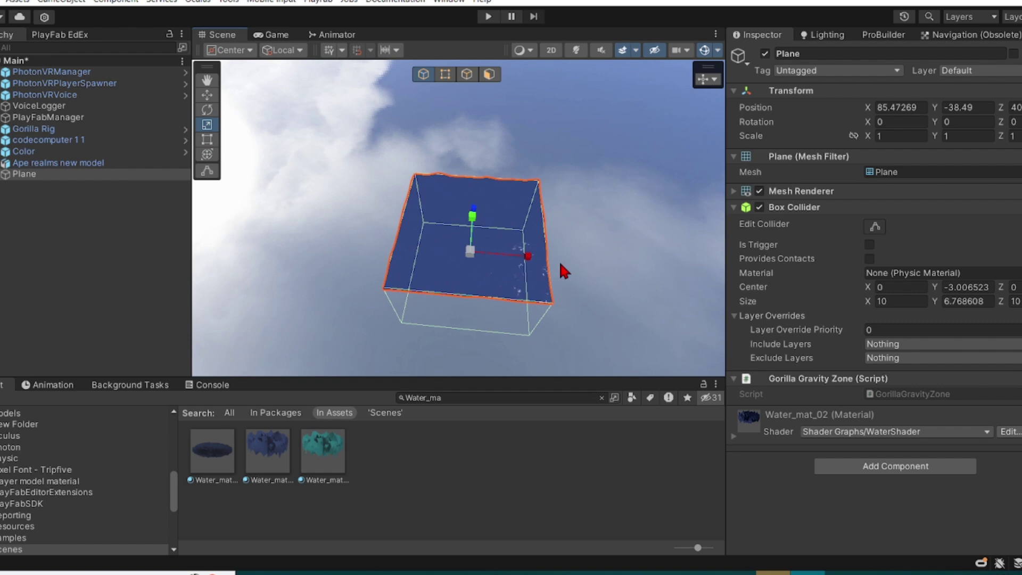
drag(526, 262, 669, 278)
right_drag(609, 278, 505, 267)
key(s)
key(ctrl+z)
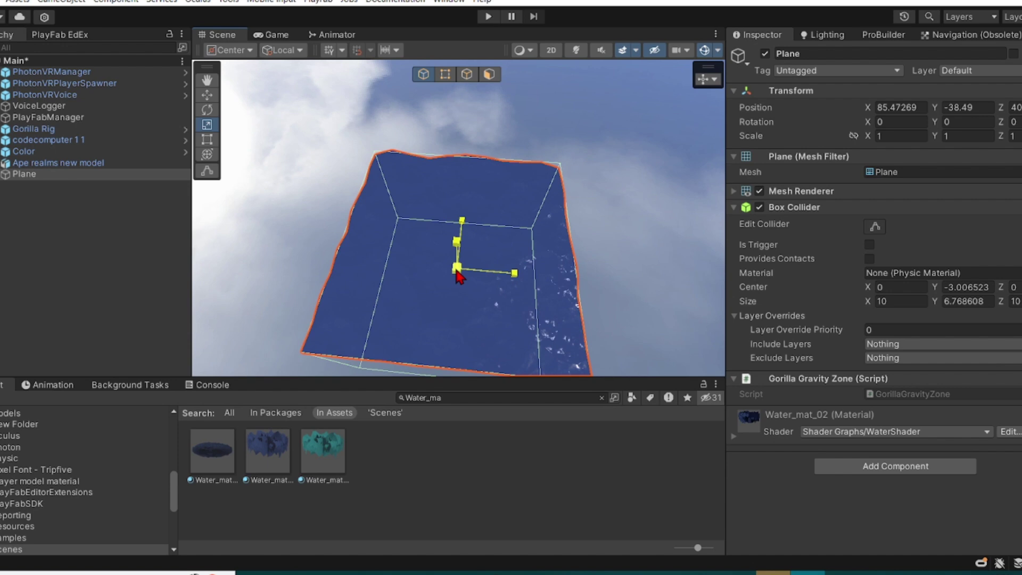
Scale the water plane uniformly to about 6.3 and raise it to about Y -22.56
drag(457, 274, 680, 193)
right_drag(680, 194, 551, 205)
key(s)
drag(473, 246, 456, 206)
right_drag(455, 205, 407, 179)
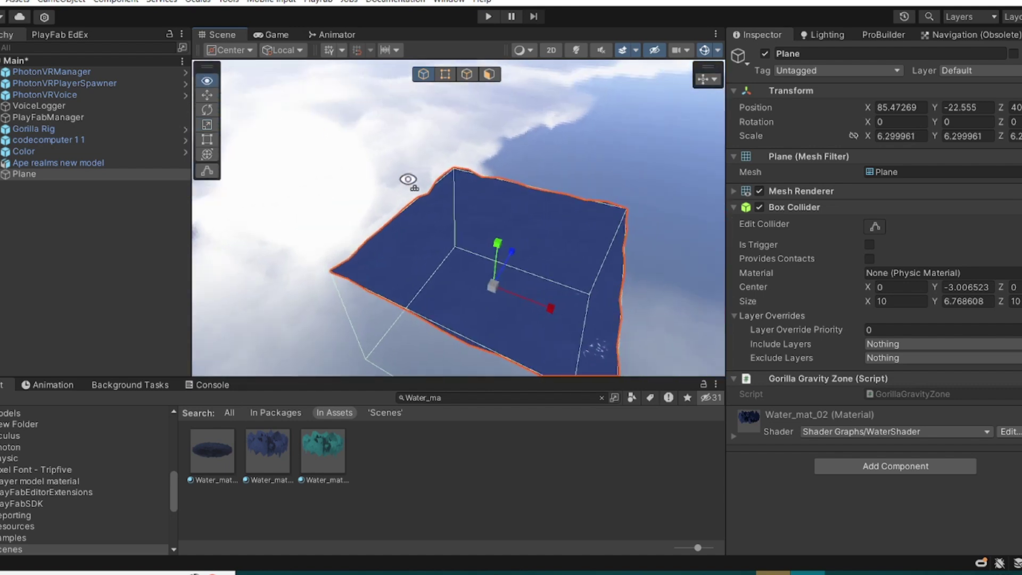
scroll(357, 185, up, 6)
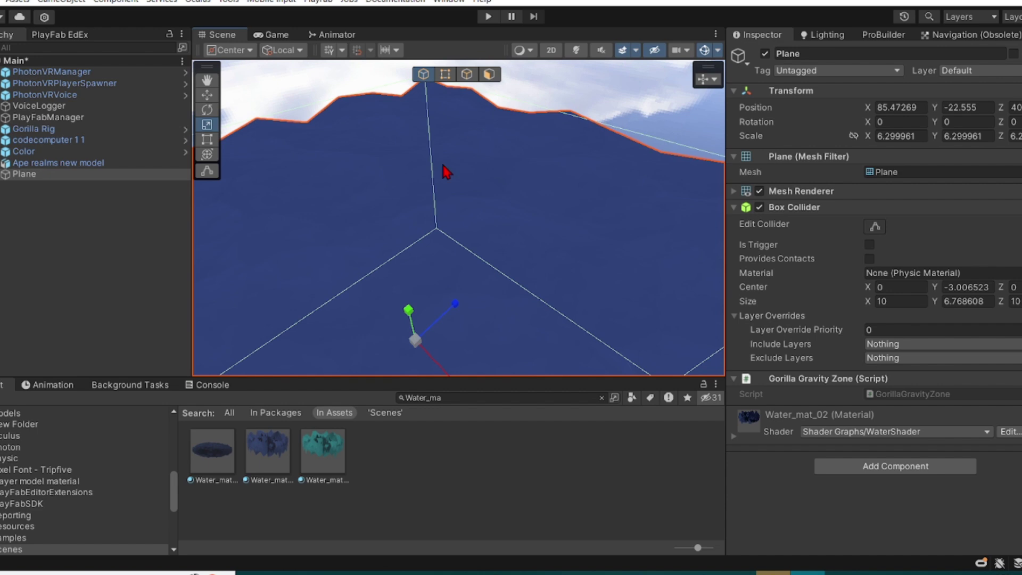
right_drag(447, 171, 213, 197)
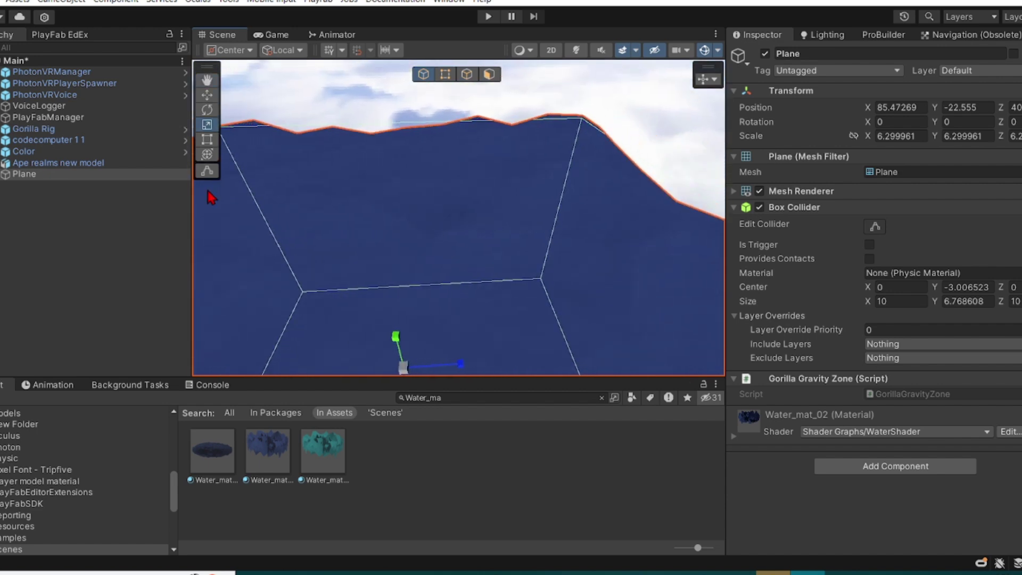